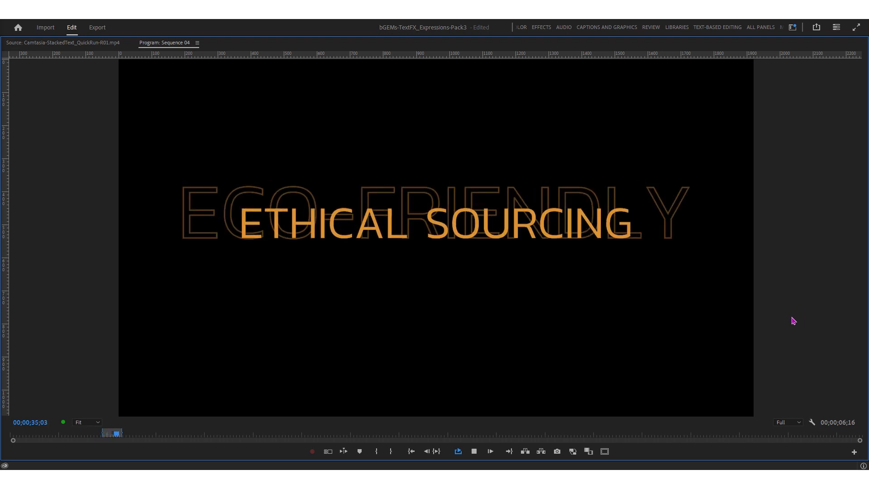
Stop the preview, restore the panel layout and examine the settings of the stacked Word Flash loop clips.
key("space")
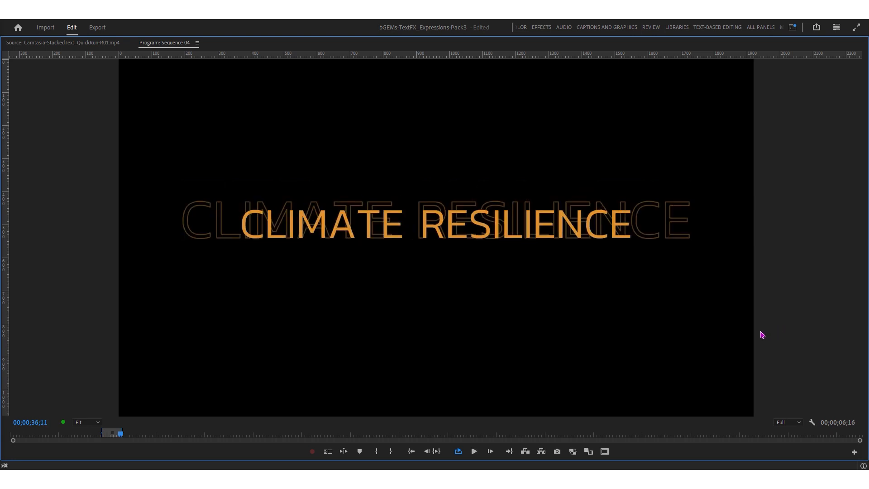
key("grave")
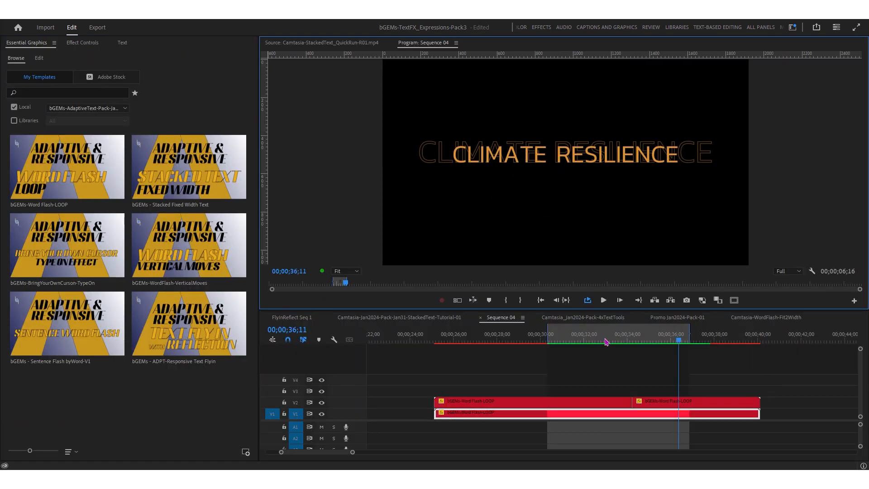
left_click(559, 404)
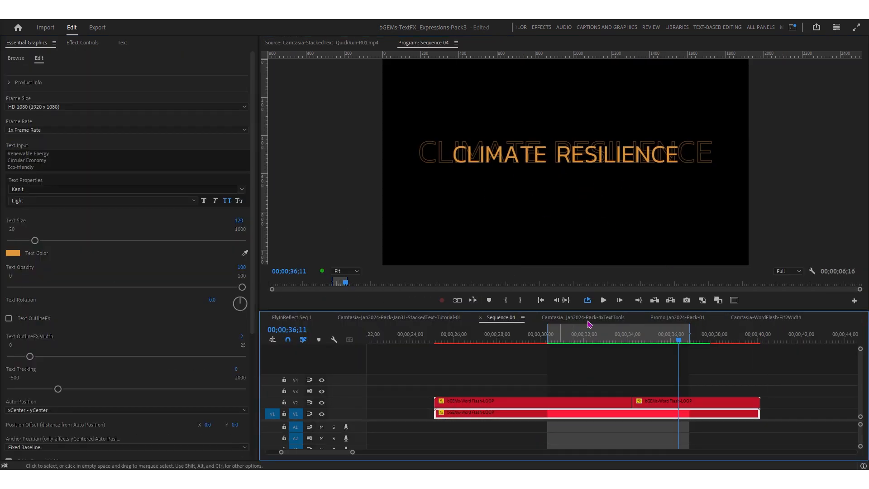
left_click(582, 337)
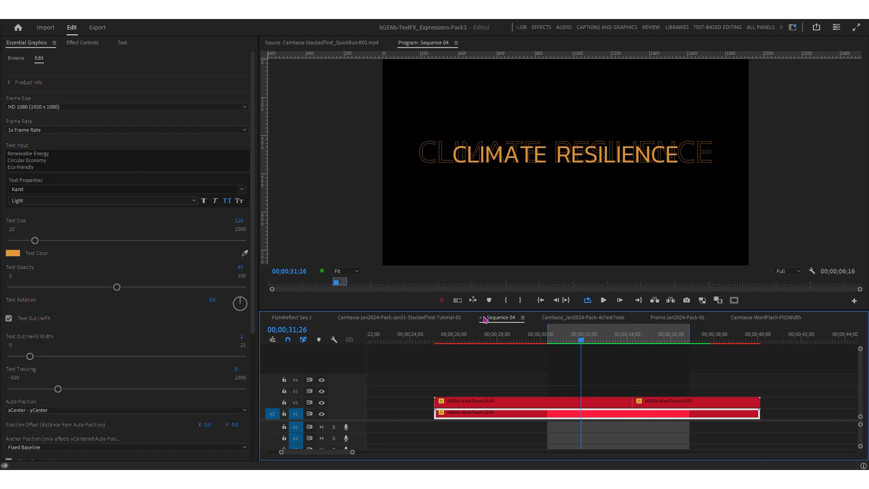
Add the bGEMs-Word Flash-LOOP template on V1 at the start of Sequence 04, shifting the existing V1 clip later to make room.
left_click_drag(300, 454, 260, 459)
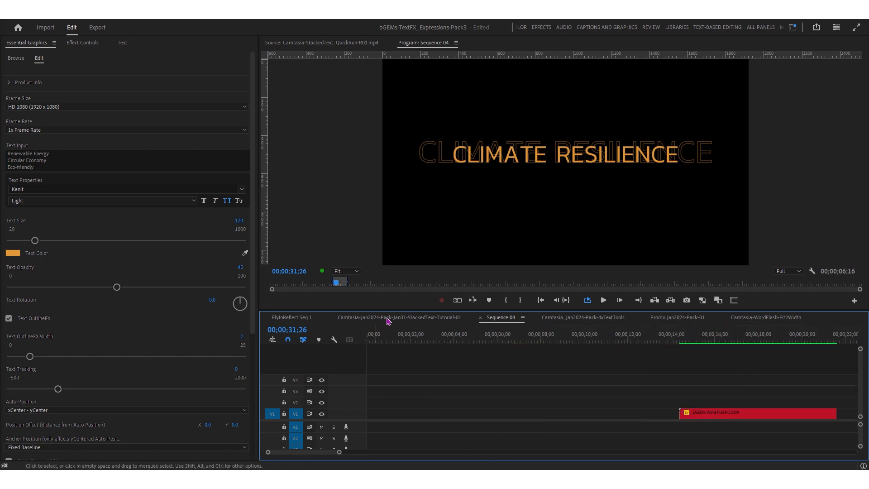
left_click_drag(384, 334, 325, 339)
left_click(16, 62)
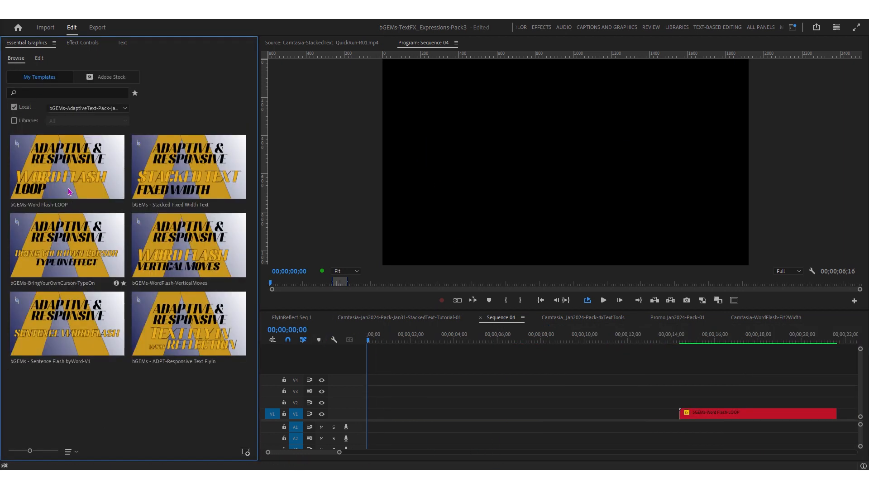
left_click_drag(68, 168, 344, 402)
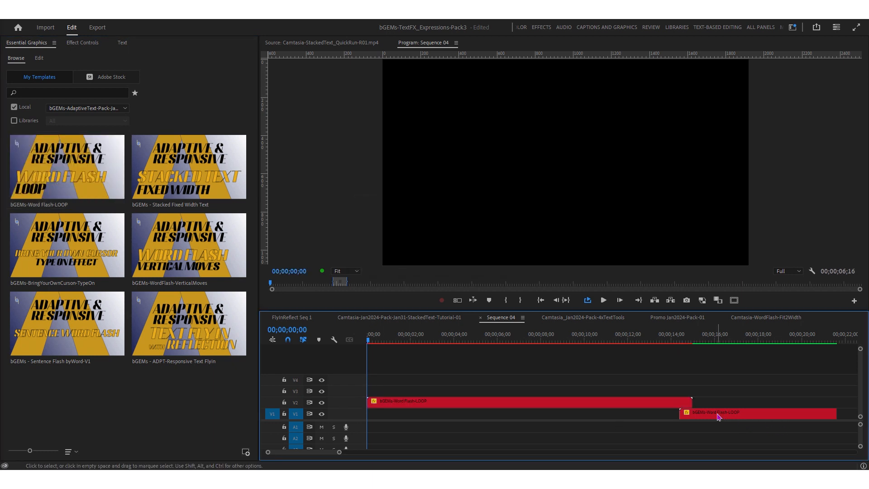
left_click_drag(718, 416, 783, 416)
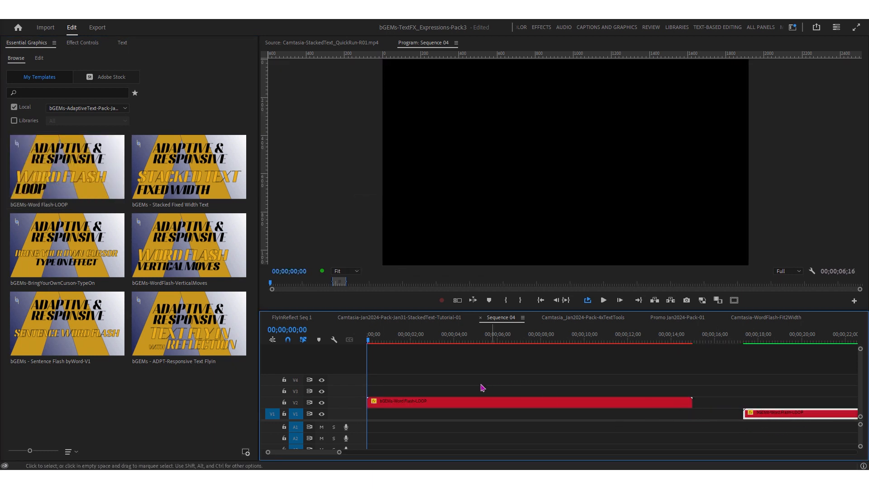
left_click_drag(460, 402, 460, 413)
Change the new clip's text color to gold, C39D1B.
left_click(399, 340)
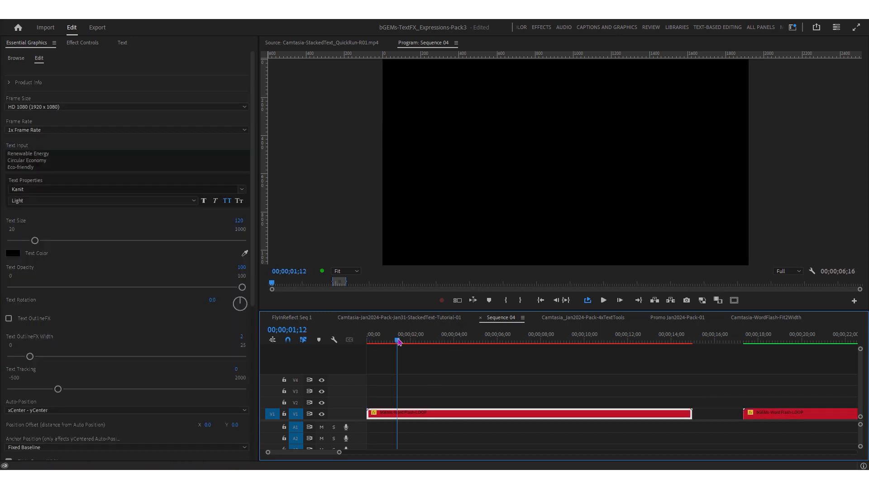
left_click(11, 256)
left_click(453, 195)
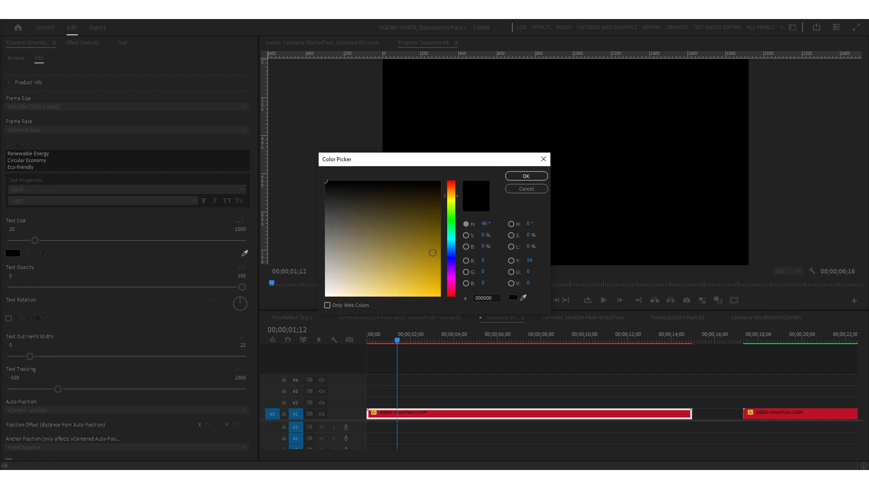
left_click_drag(418, 273, 424, 269)
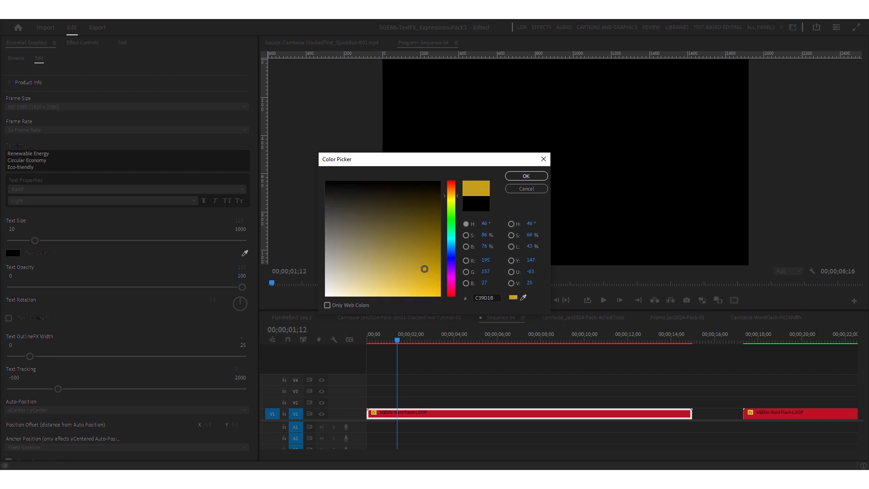
left_click(514, 176)
Mark the in and out range around the new clip at the sequence start and play it back.
left_click(391, 345)
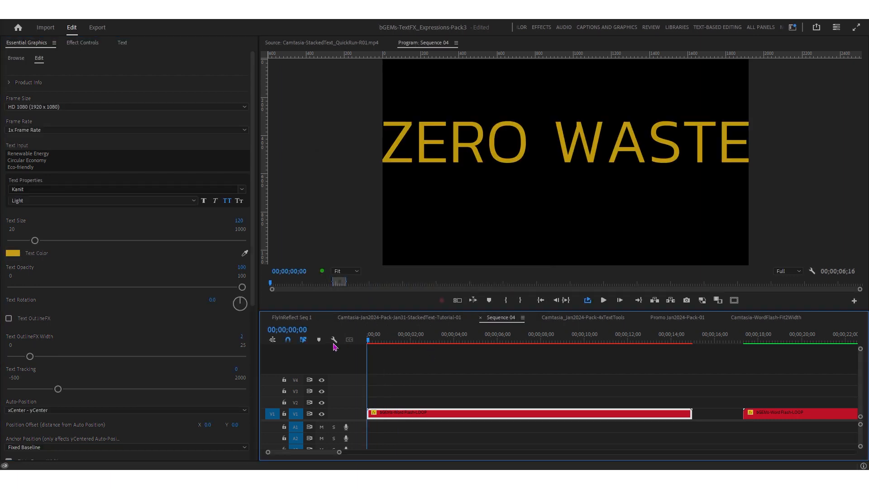
key("space")
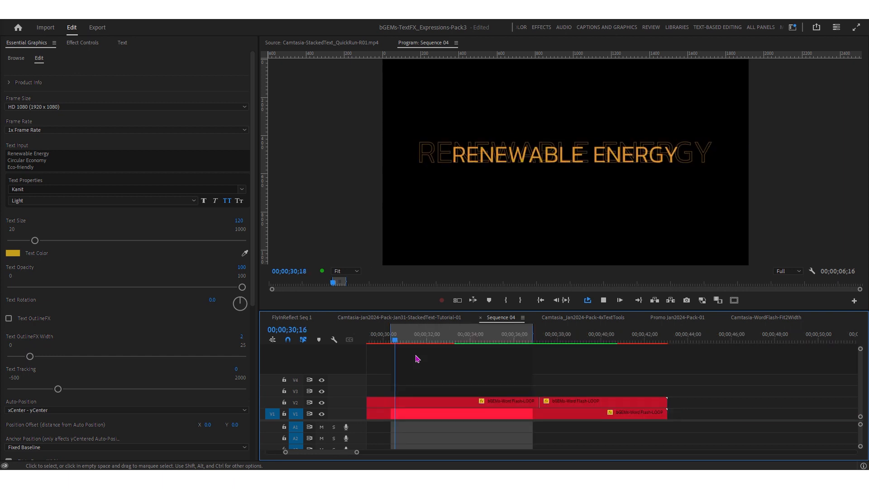
key("space")
key("Home")
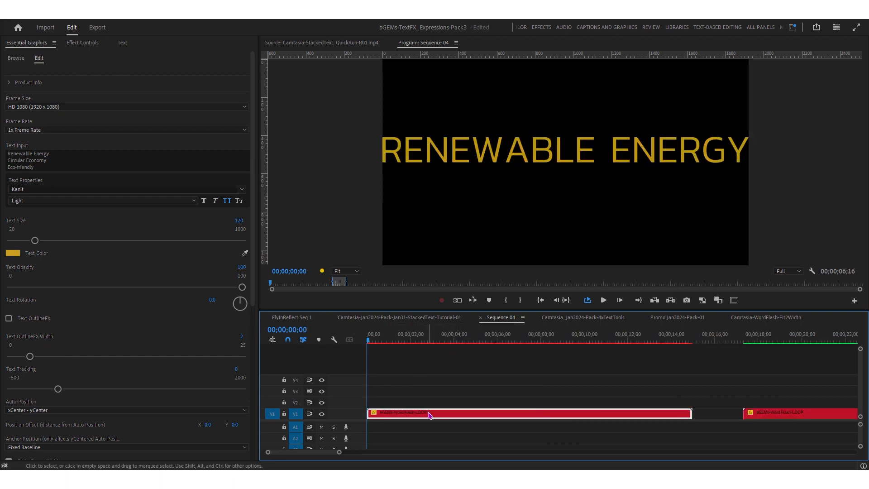
key("x")
key("space")
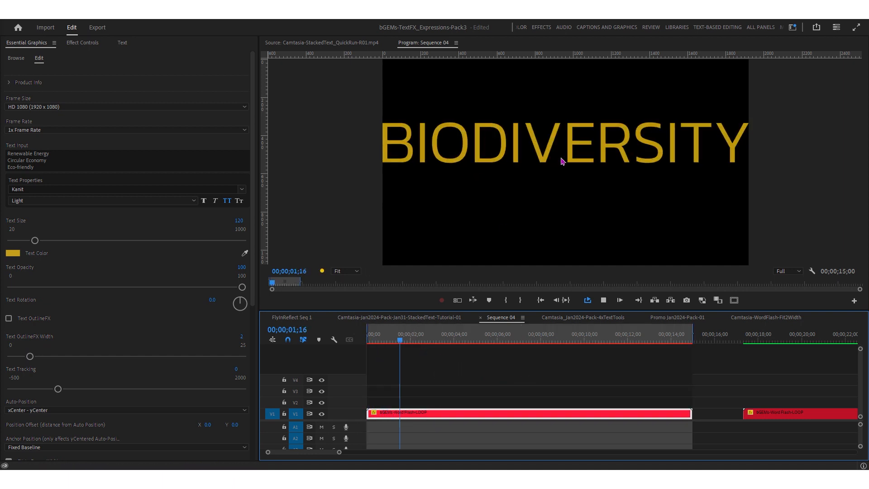
key("space")
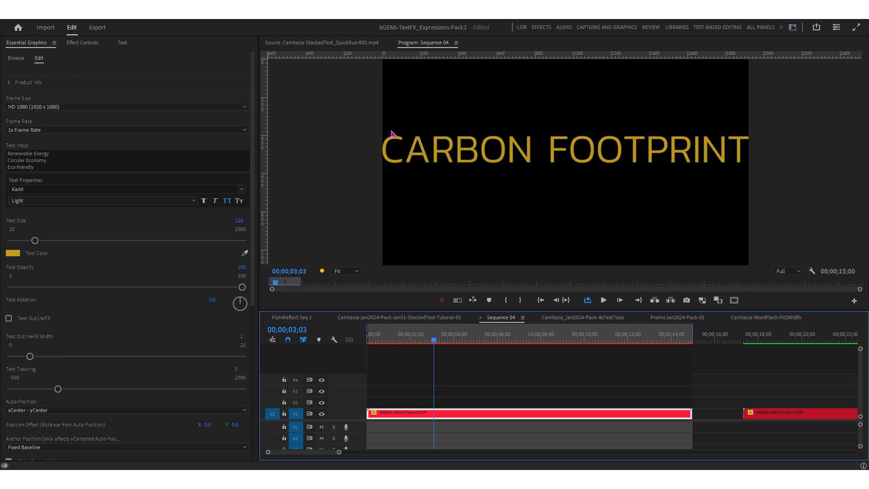
Turn off Fit to Frame Width for the clip, with the playhead at 00;00;07;09.
left_click_drag(434, 339, 527, 336)
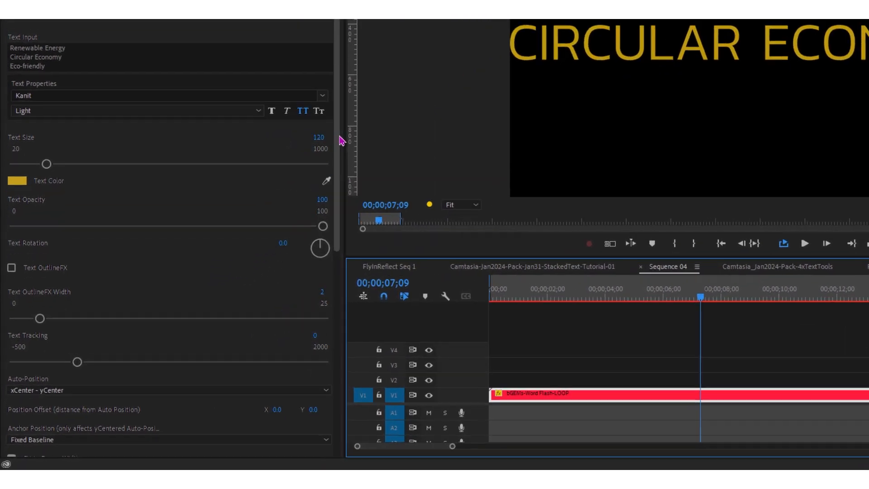
left_click_drag(253, 219, 253, 368)
left_click_drag(424, 299, 423, 275)
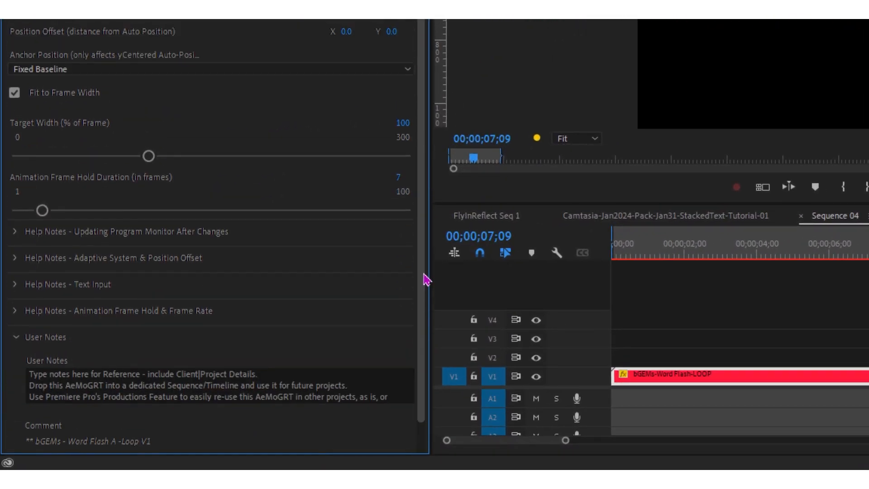
left_click(16, 95)
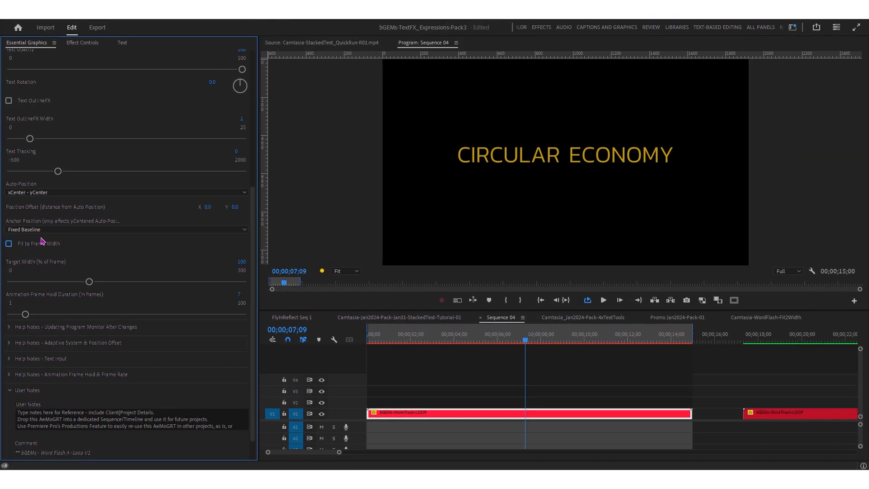
Try a smaller text size on the clip and undo the change.
left_click_drag(256, 239, 252, 127)
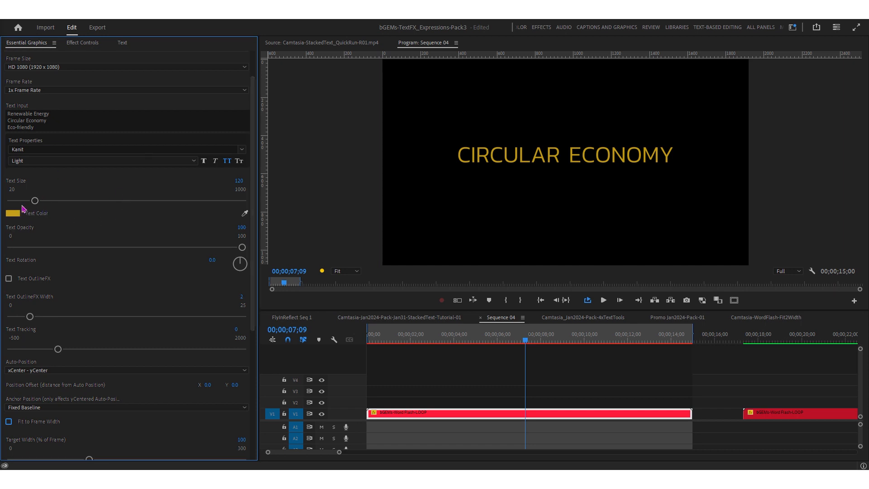
left_click_drag(32, 201, 27, 200)
key("ctrl+z")
Toggle Fit to Frame Width on and off to compare the text's width.
left_click_drag(254, 204, 254, 289)
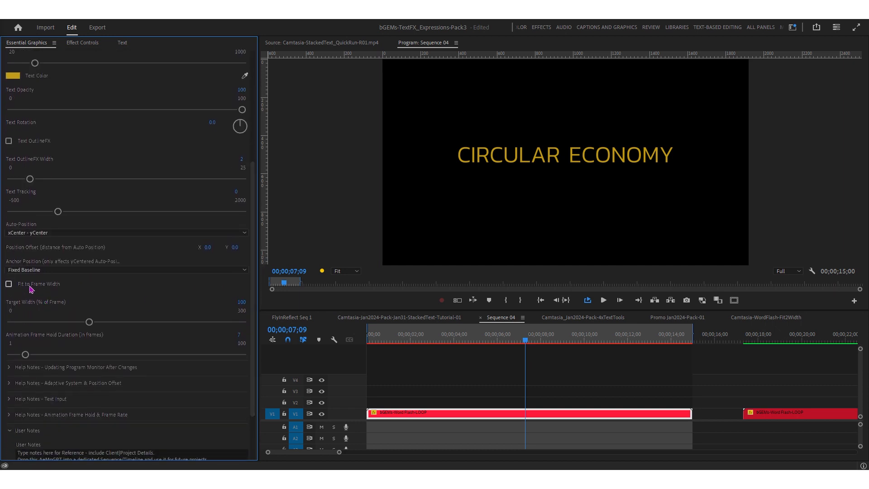
left_click(31, 290)
left_click(30, 287)
left_click(31, 287)
left_click(30, 287)
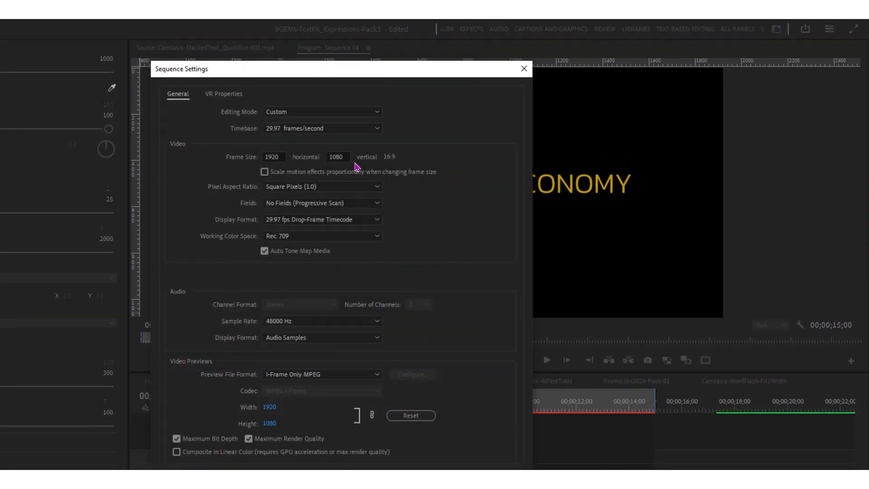
Set the sequence's horizontal frame size to 1080 and accept deleting its preview files.
left_click(336, 156)
double_click(336, 156)
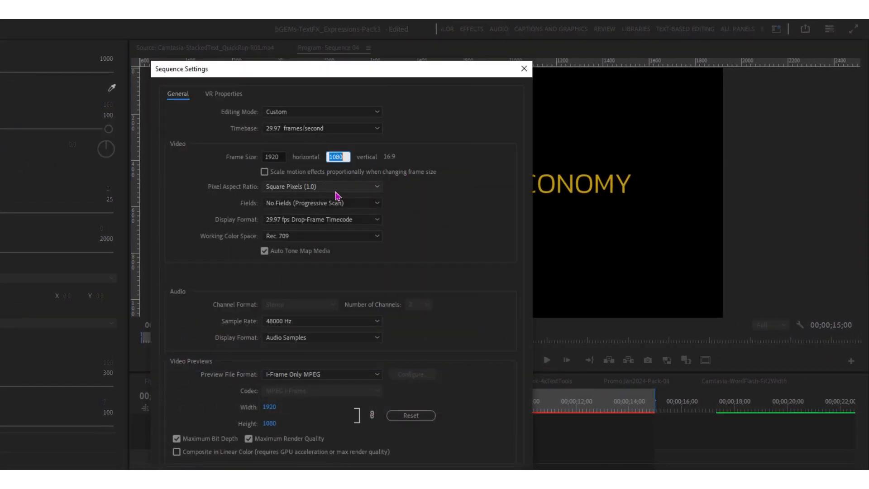
double_click(272, 157)
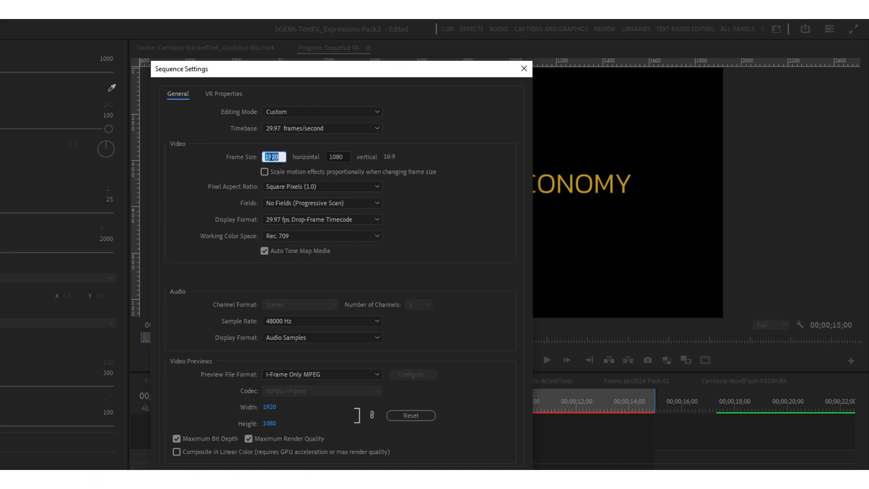
type("1080")
key("Return")
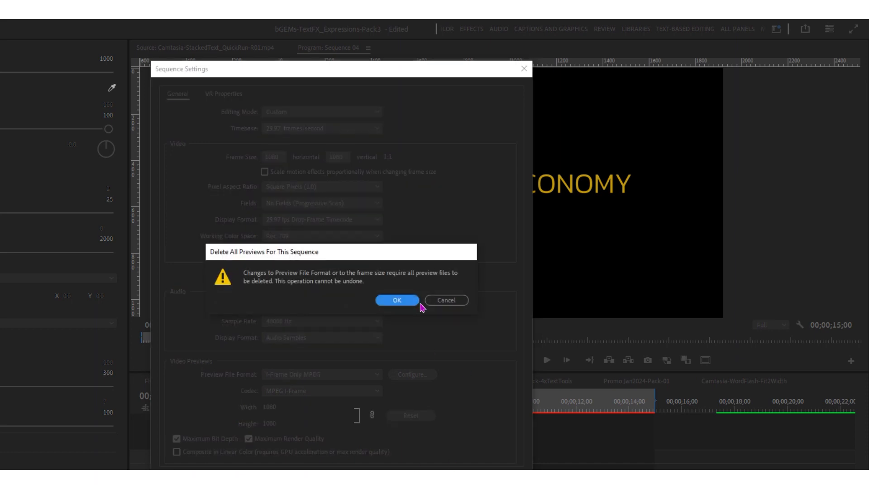
left_click(398, 300)
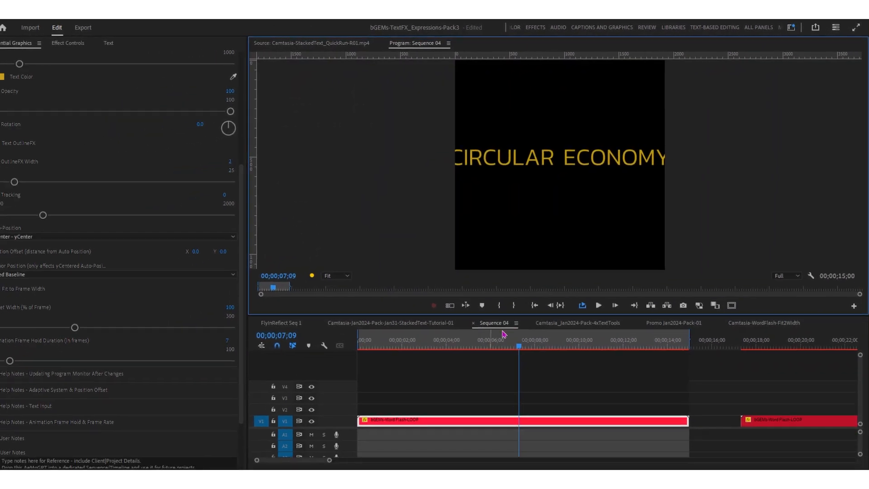
Set the clip's template frame size to 1080 x 1080 (1:1) and turn on Fit to Frame Width.
scroll(253, 119, "up", 5)
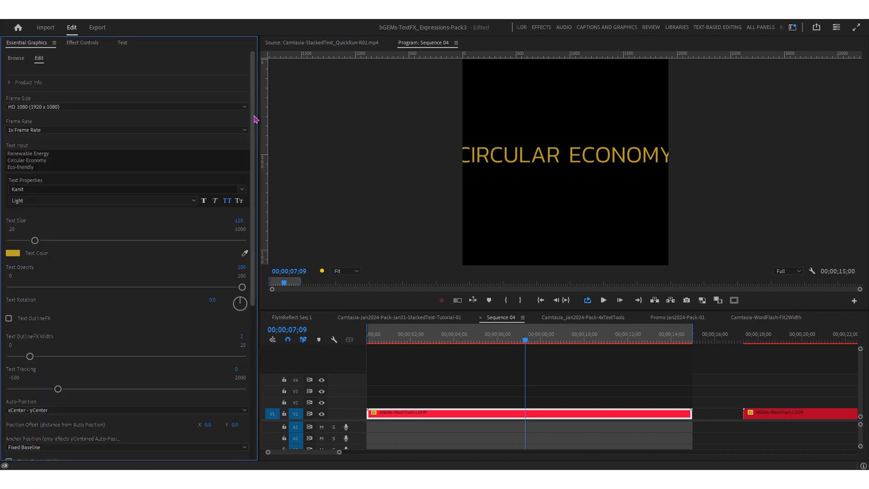
left_click(85, 107)
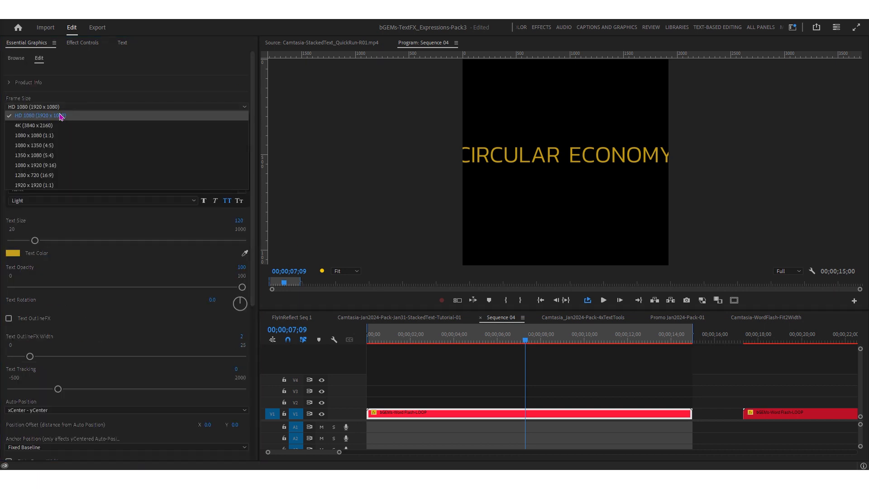
left_click(42, 138)
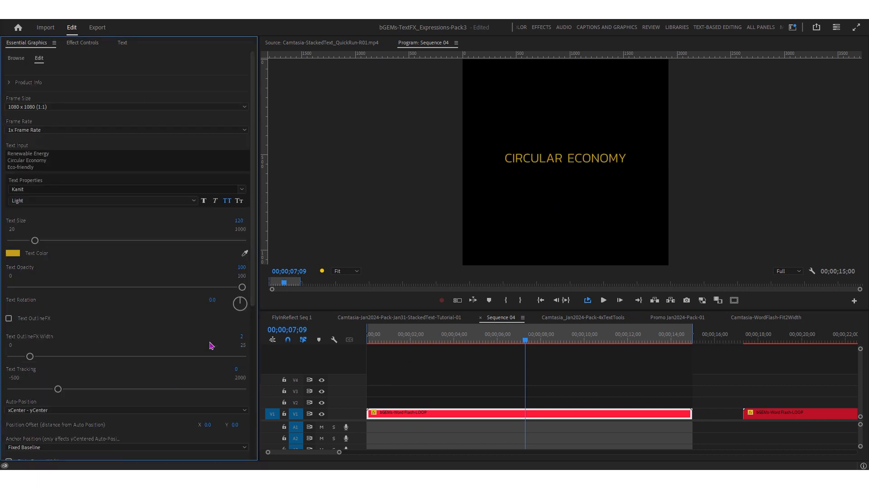
scroll(249, 294, "down", 3)
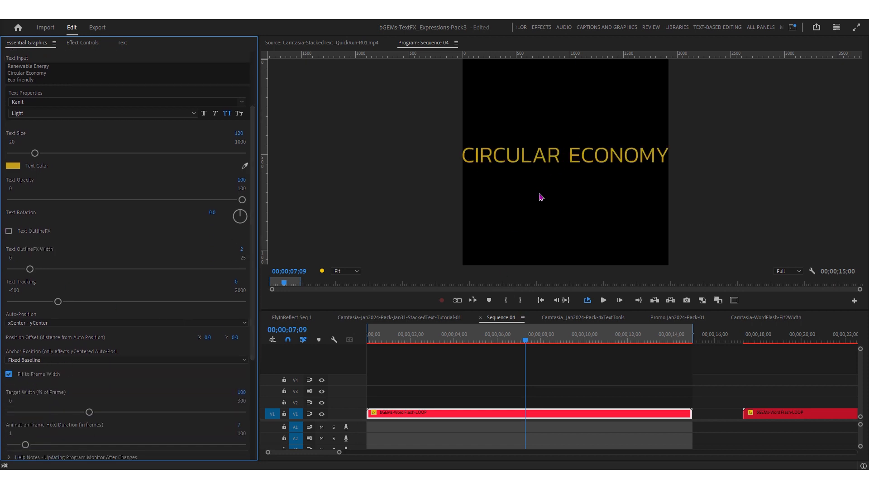
Set the sequence's horizontal frame size to 1920 and accept deleting its preview files.
left_click(517, 340)
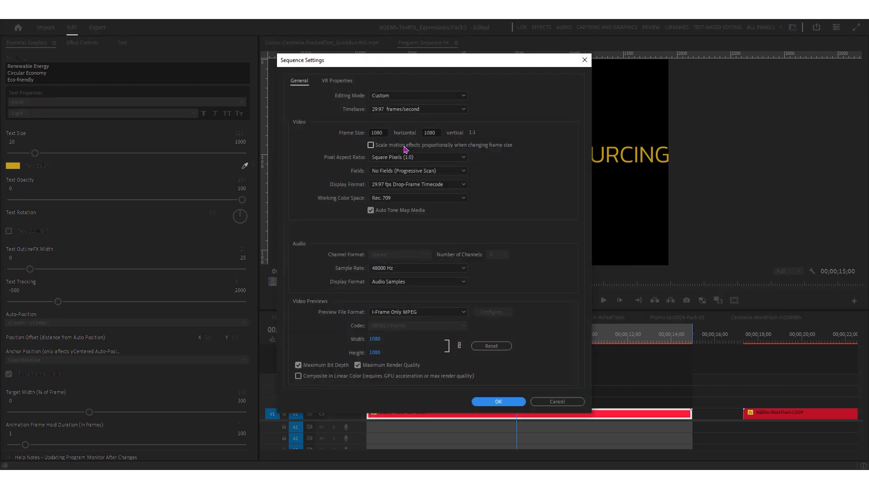
left_click(379, 131)
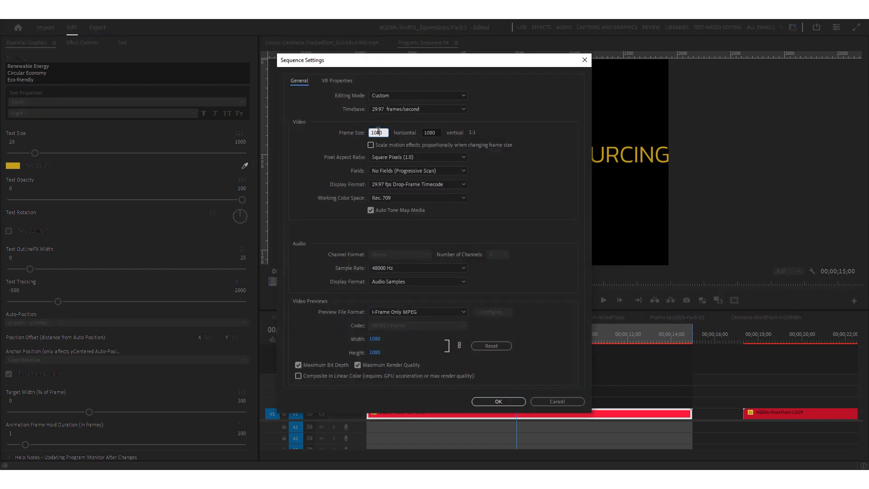
type("1920")
left_click(483, 401)
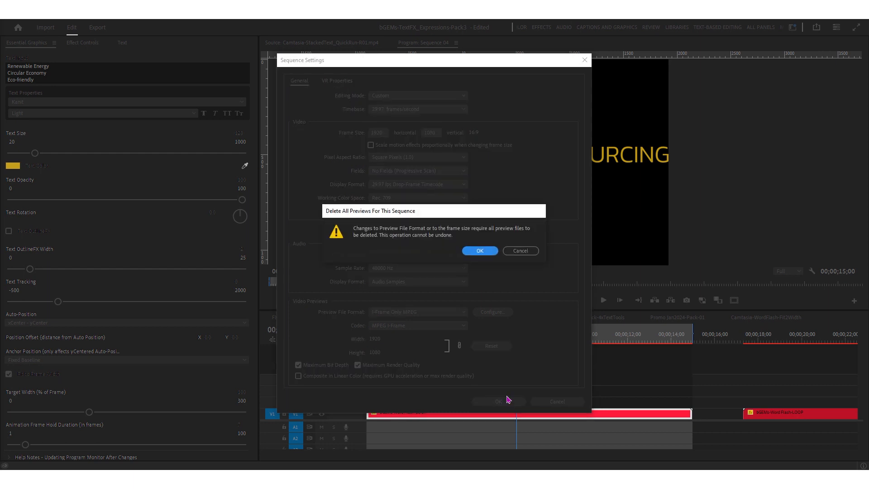
left_click(480, 253)
Set the Word Flash clip's template frame size to HD 1080 (1920 x 1080).
left_click(426, 332)
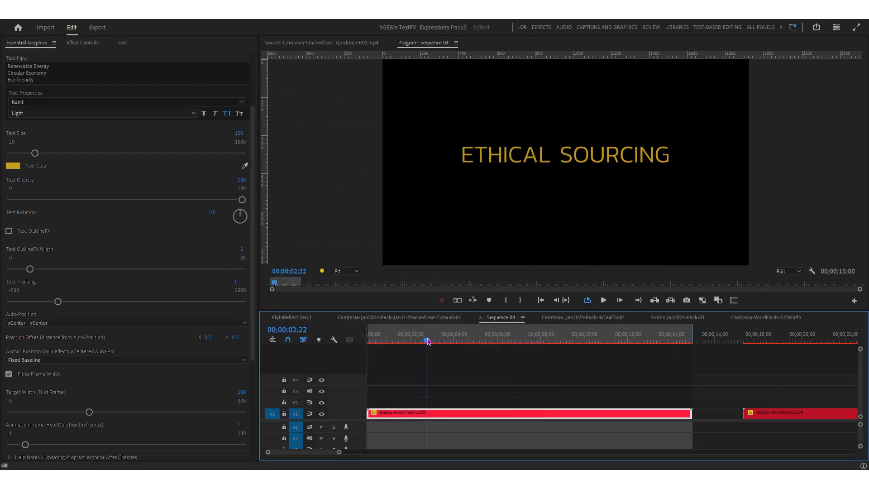
left_click_drag(253, 109, 253, 54)
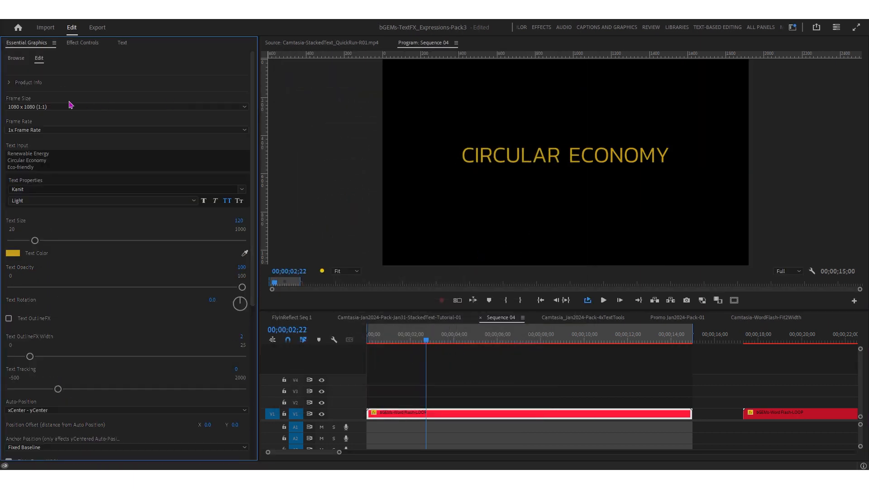
left_click(60, 108)
left_click(48, 117)
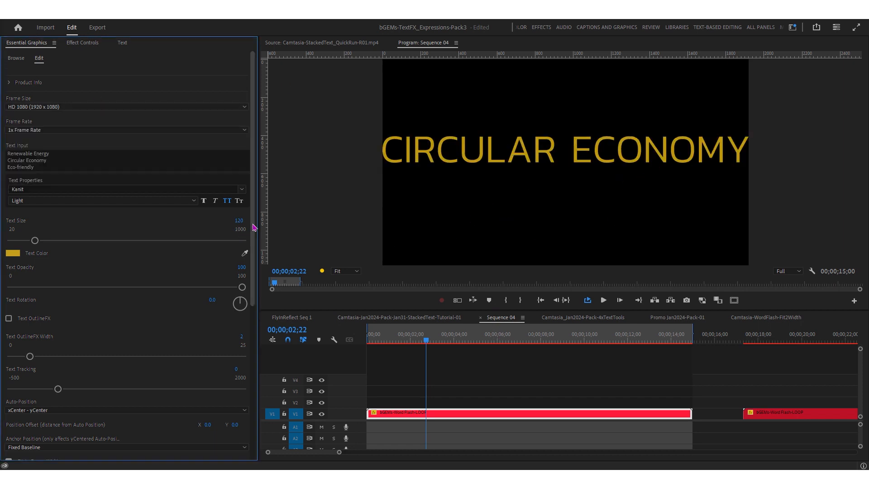
Turn the Text OutlineFX option on and back off for the Word Flash text.
scroll(253, 227, "down", 3)
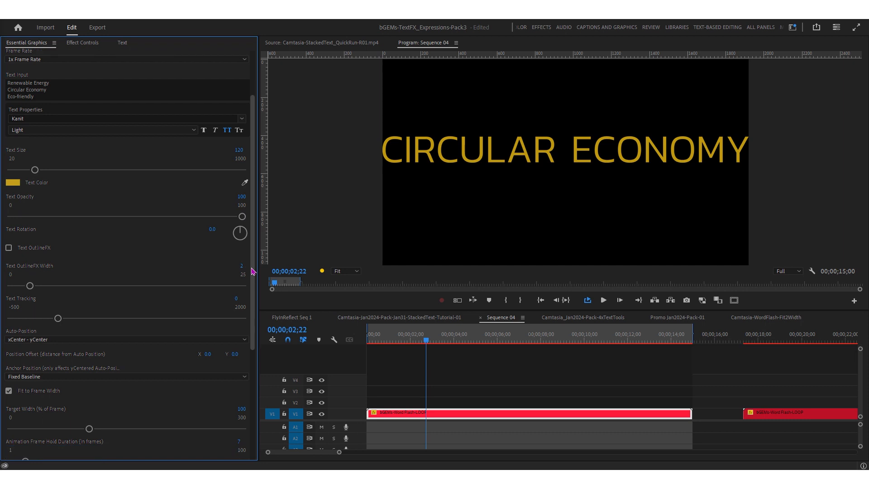
left_click(40, 251)
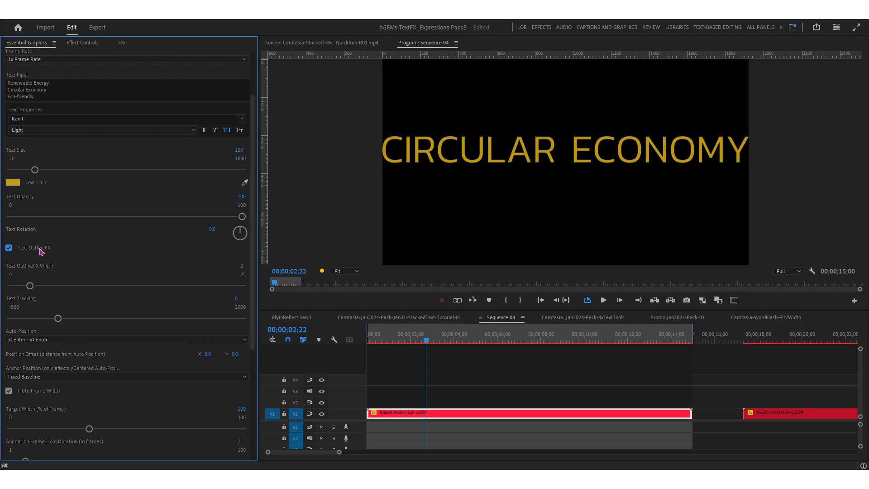
left_click_drag(255, 246, 259, 360)
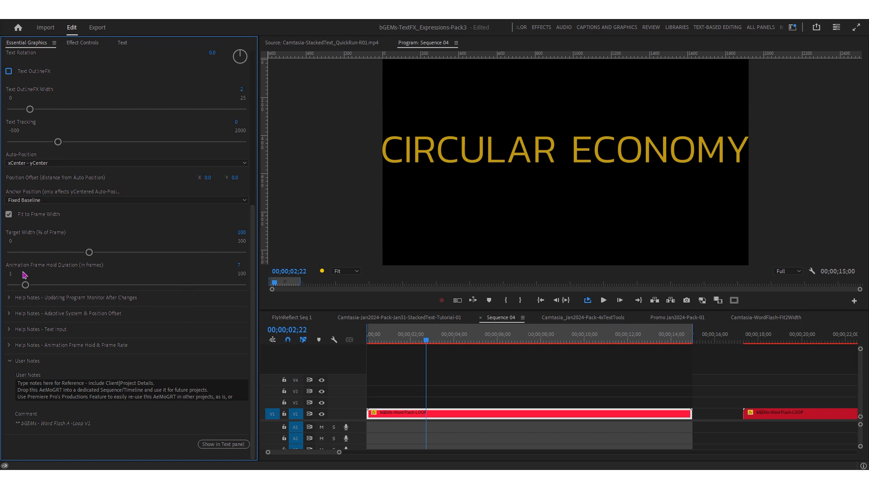
Play the sequence from its start to preview the flashing words at full frame width.
left_click_drag(426, 340, 354, 350)
key("space")
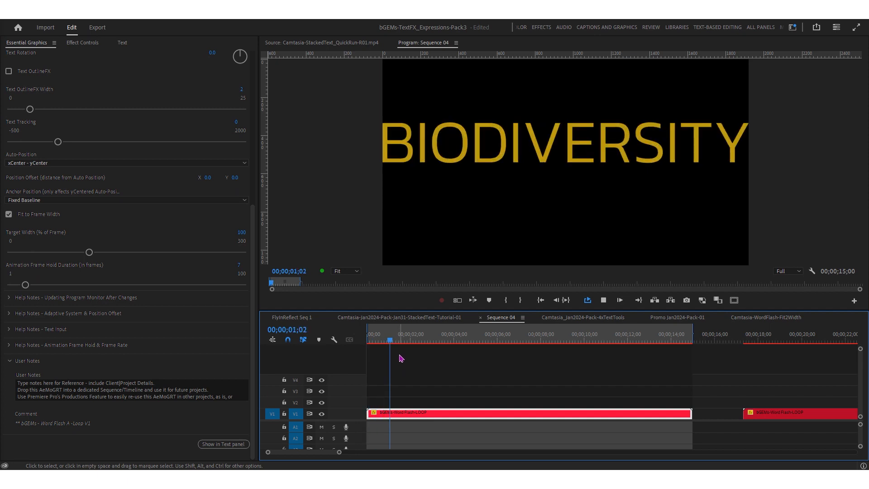
key("space")
Examine the template's text input line by line, from Renewable Energy through the rest of the word list and back.
left_click(253, 198)
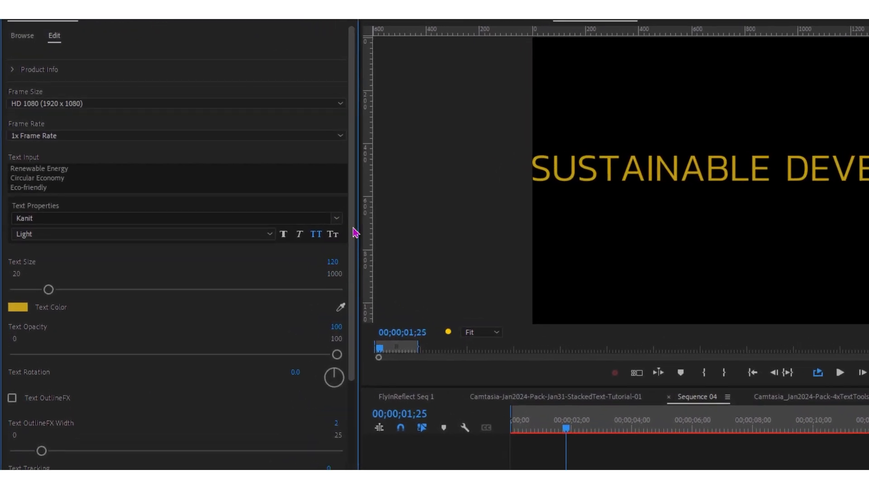
left_click(122, 174)
left_click(131, 174)
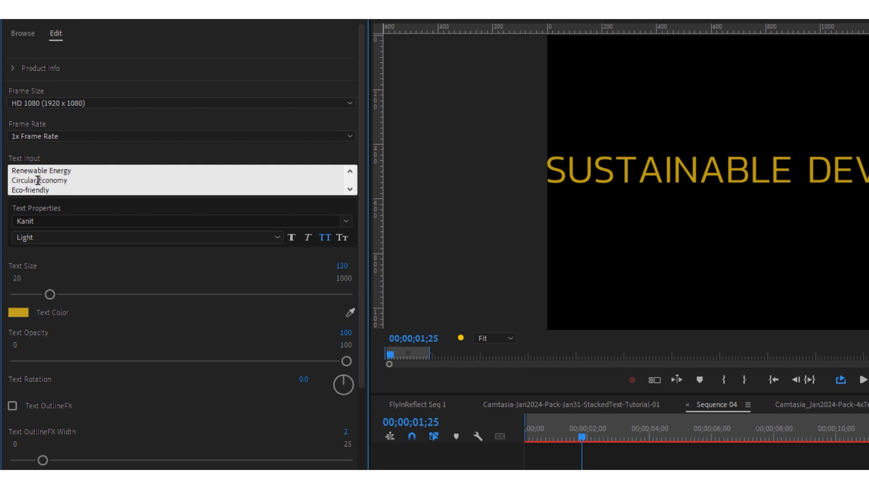
left_click_drag(76, 172, 2, 172)
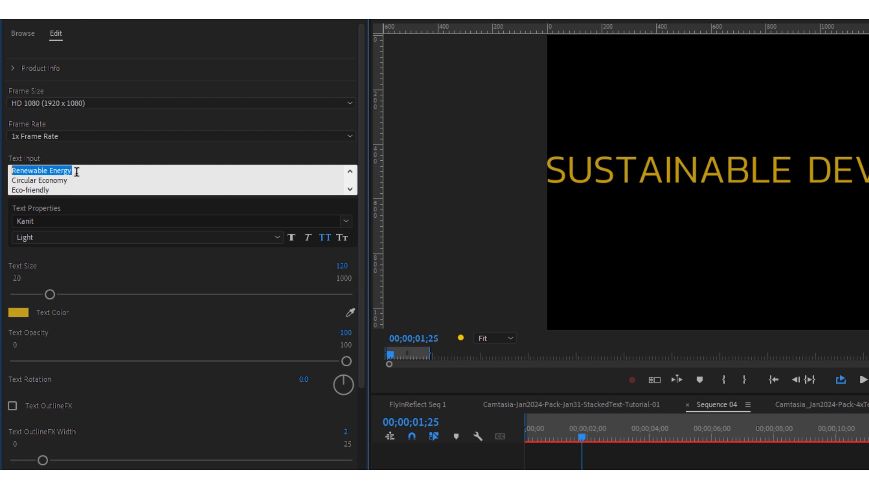
left_click_drag(74, 180, 2, 176)
left_click_drag(65, 190, 9, 190)
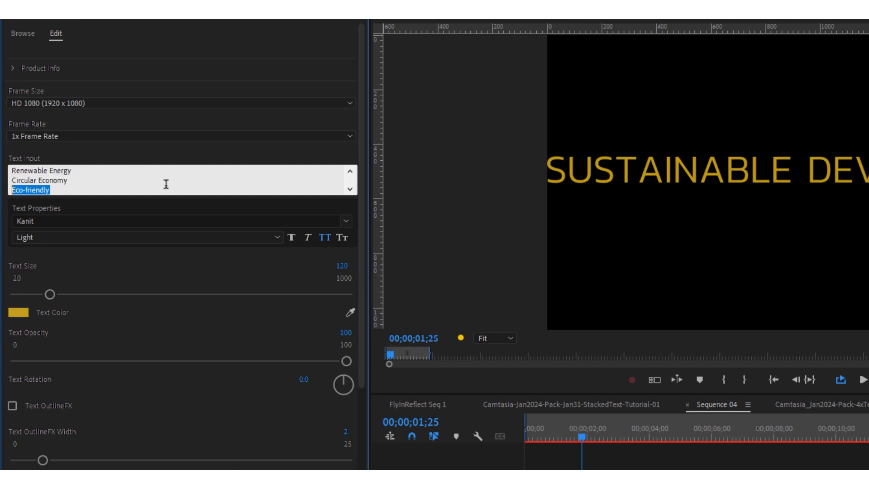
left_click(352, 190)
left_click(351, 190)
left_click(351, 190)
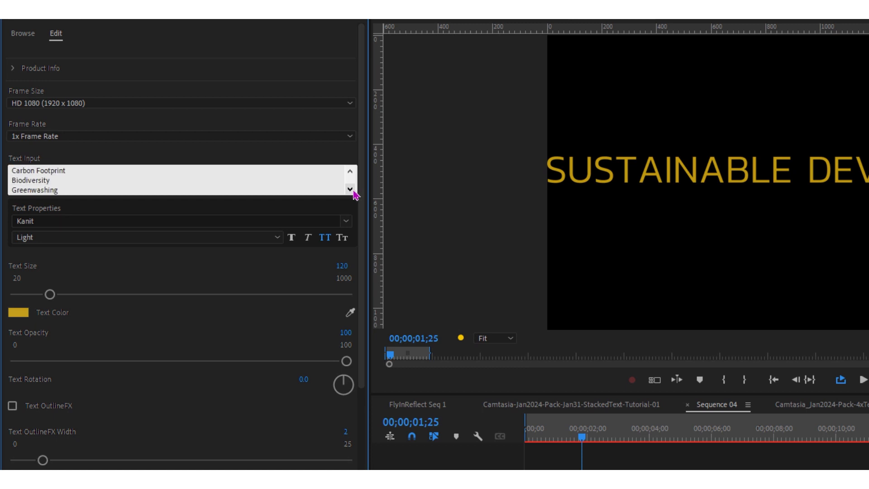
left_click(351, 190)
left_click(352, 190)
left_click(351, 190)
left_click(353, 191)
left_click(351, 172)
left_click(350, 172)
left_click(350, 172)
left_click(350, 172)
Scrub the Word Flash clip and move frame by frame around 00;00;07;20 to examine how long each word holds.
left_click_drag(360, 225, 355, 466)
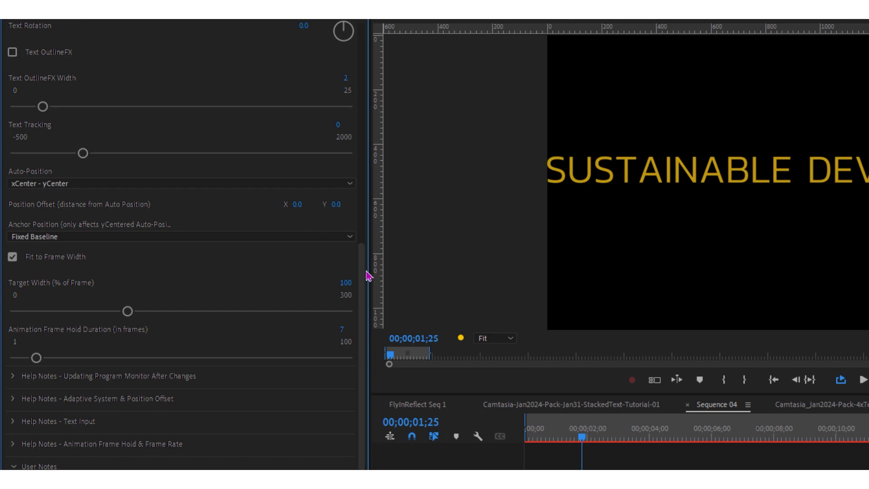
left_click_drag(364, 271, 355, 343)
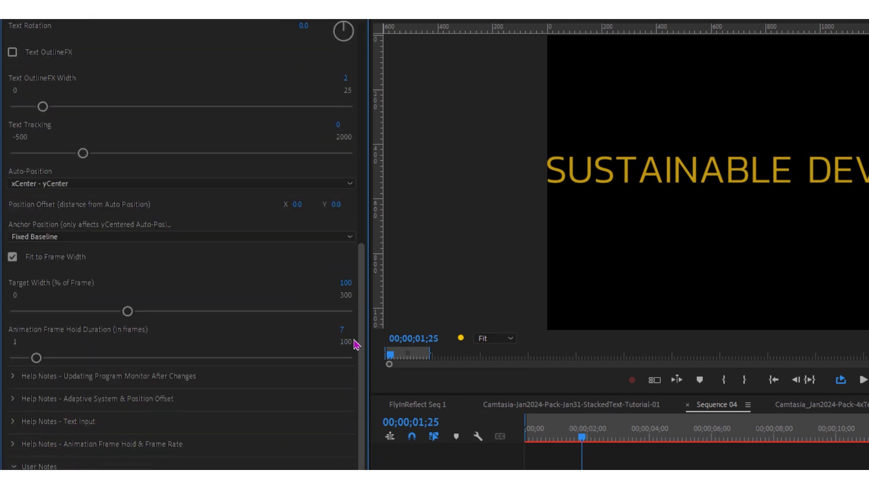
left_click_drag(583, 437, 677, 447)
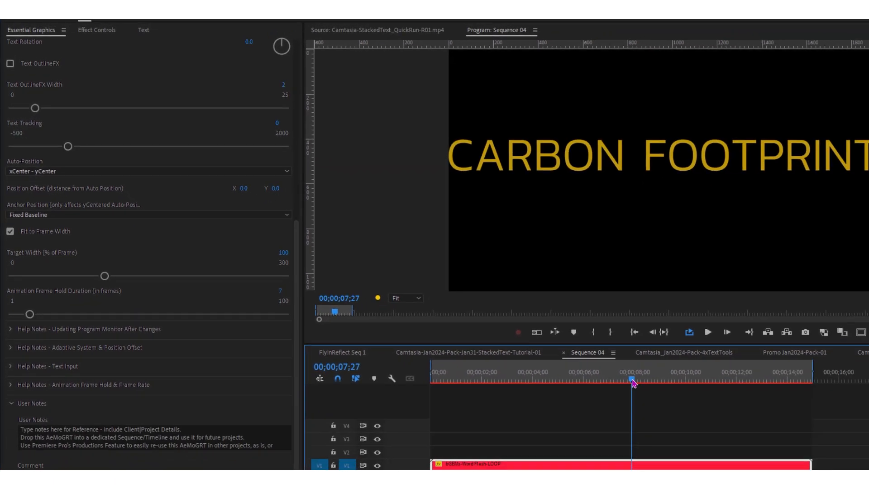
left_click_drag(489, 358, 520, 357)
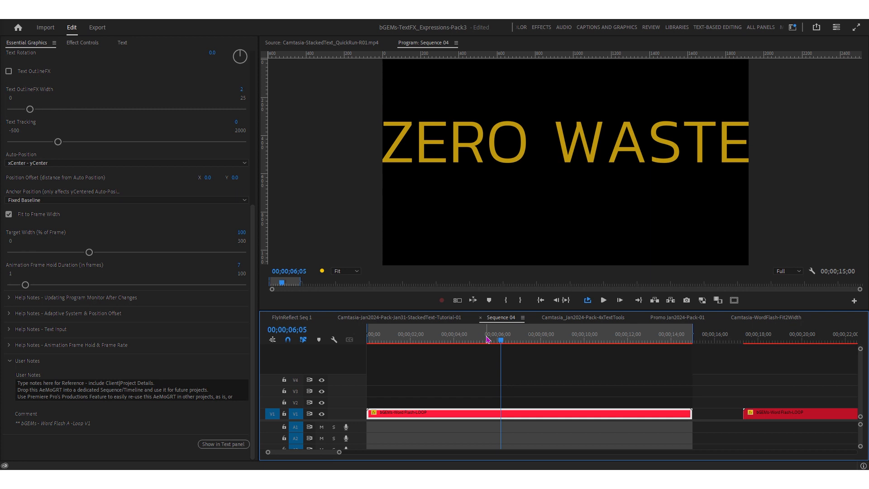
left_click_drag(502, 344, 534, 347)
key("Right")
key("Right")
key("Right")
key("Right")
key("Right")
key("Right")
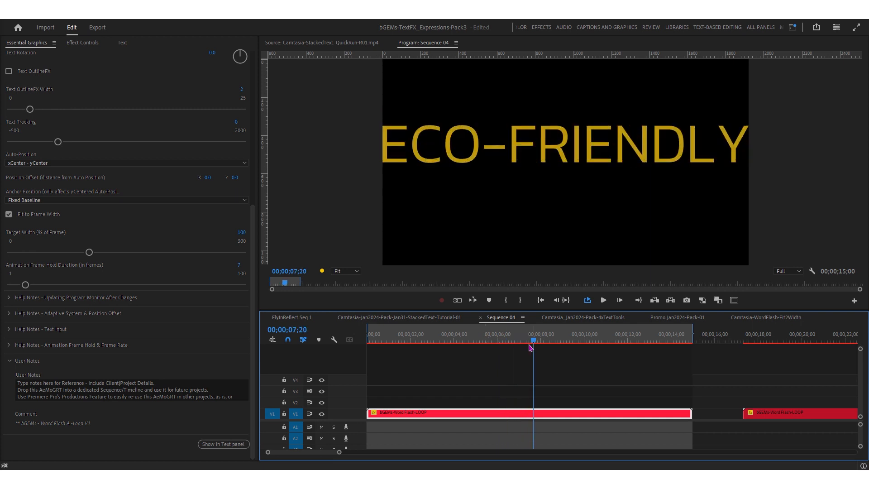
key("Left")
key("Left")
key("Right")
key("Left")
key("Right")
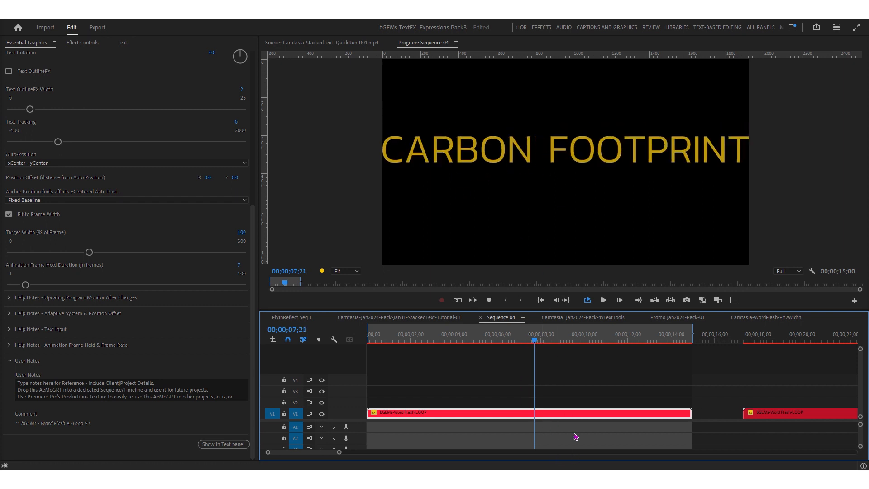
Split the Word Flash clip at 00;00;07;21 and set the second part's Animation Frame Hold Duration to 2 frames.
key("ctrl+k")
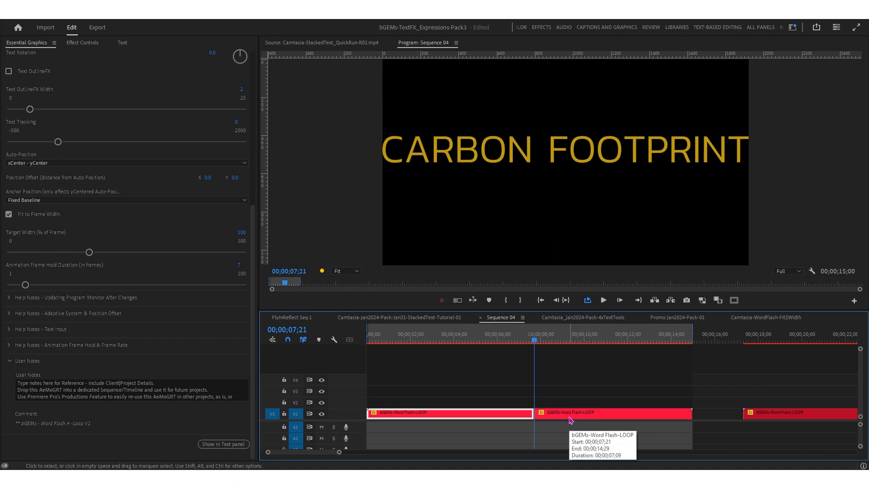
left_click(572, 417)
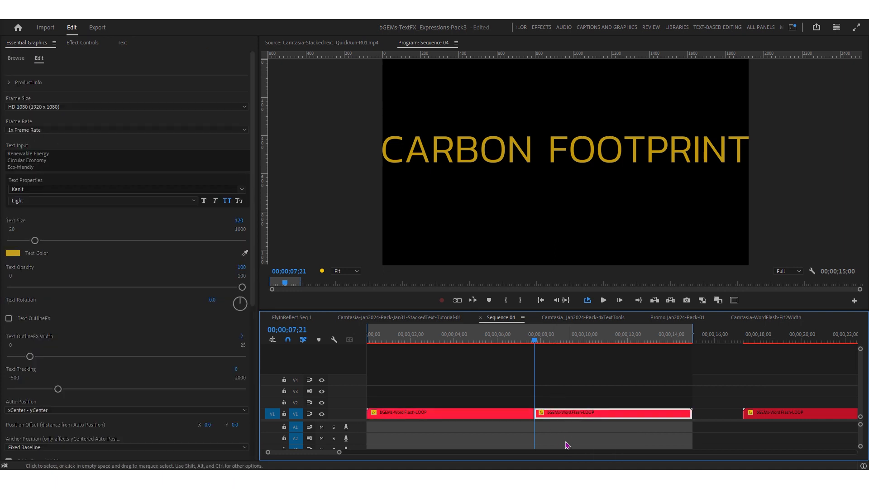
left_click_drag(255, 268, 255, 381)
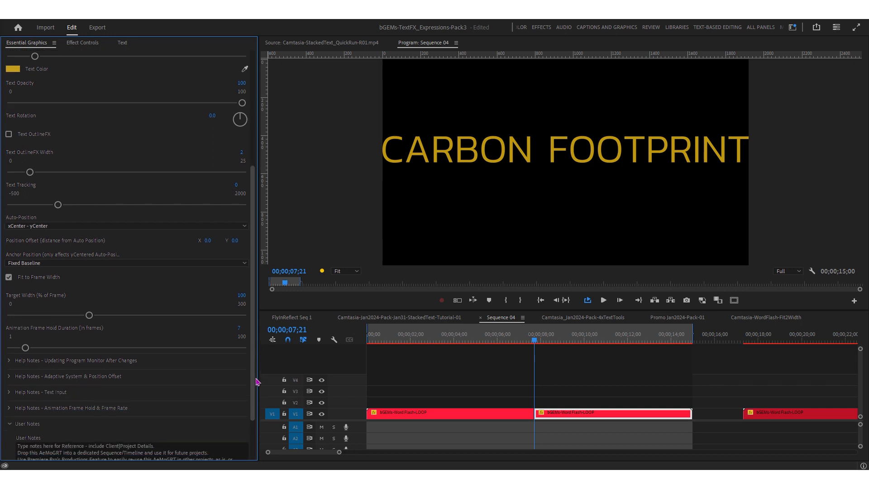
scroll(249, 374, "up", 1)
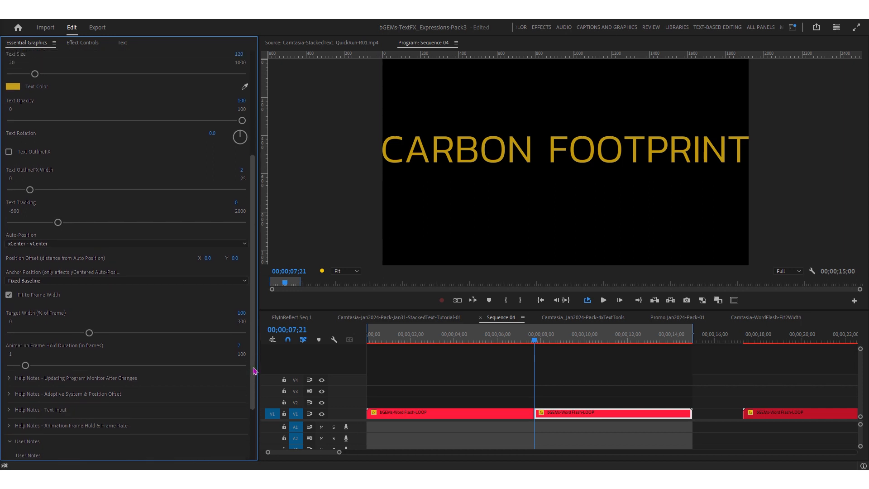
scroll(254, 370, "down", 1)
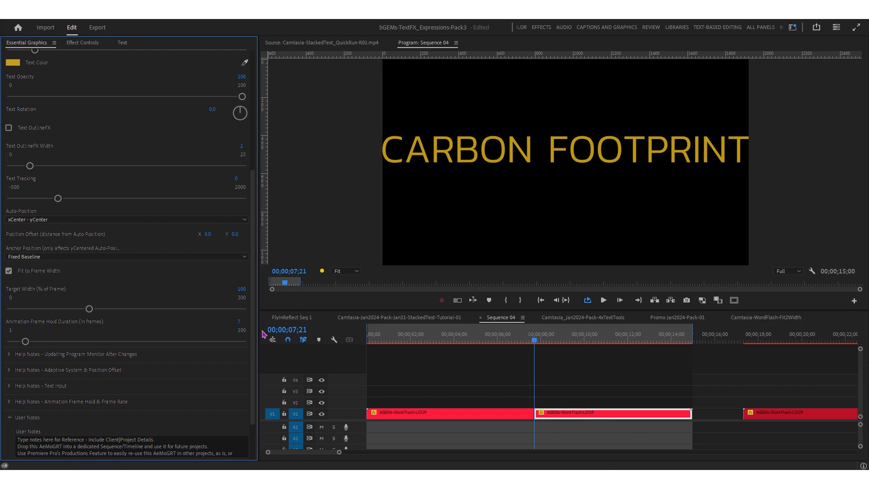
left_click(241, 323)
type("2")
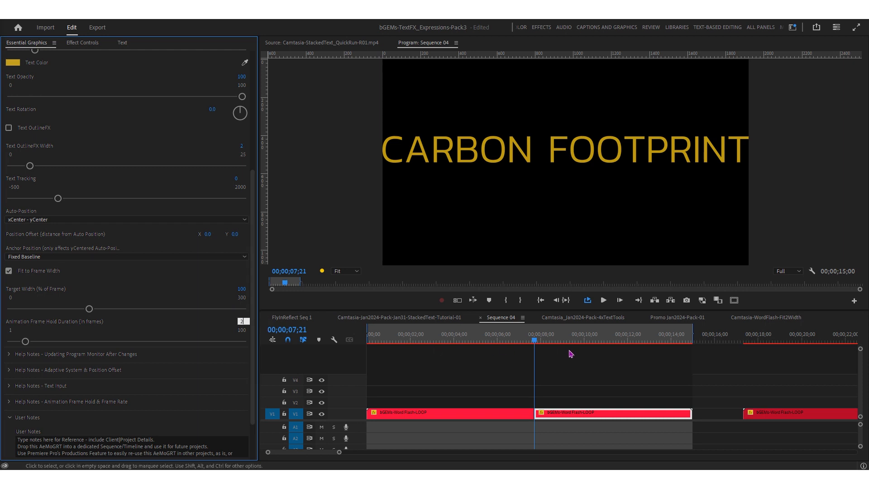
left_click(537, 343)
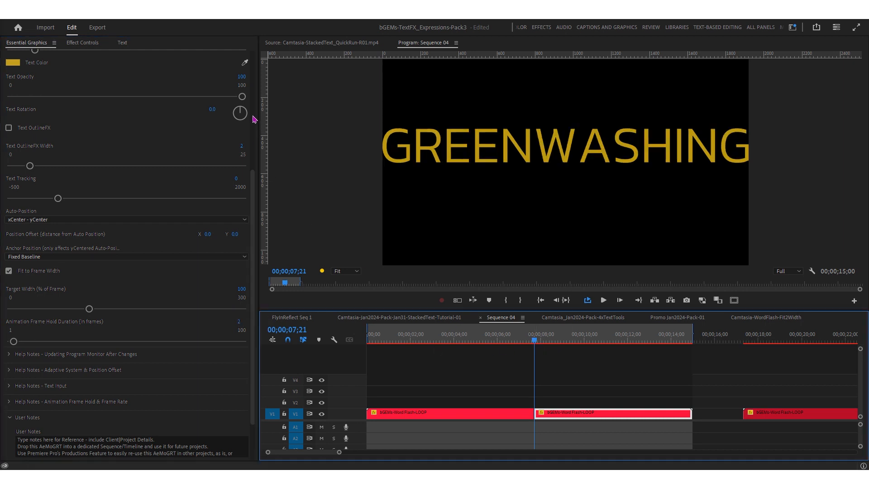
Play the second part of the split clip from its start to review the word speed.
scroll(252, 116, "up", 5)
left_click(21, 167)
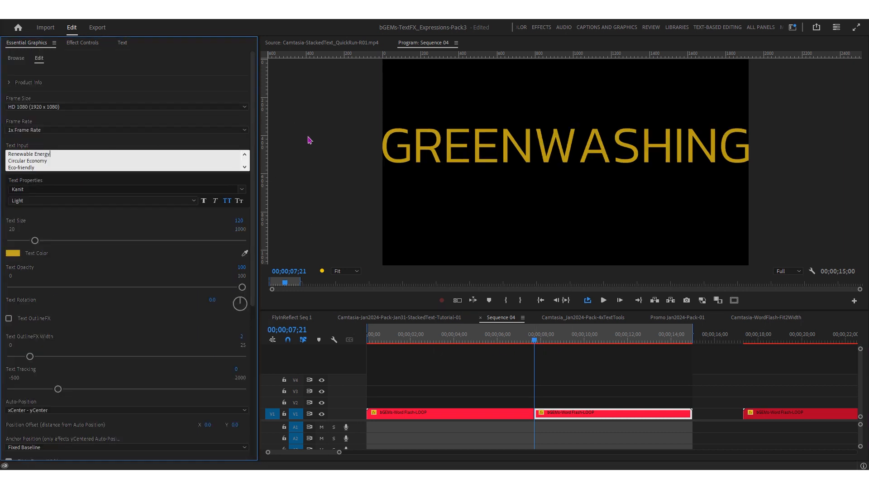
left_click_drag(252, 155, 254, 285)
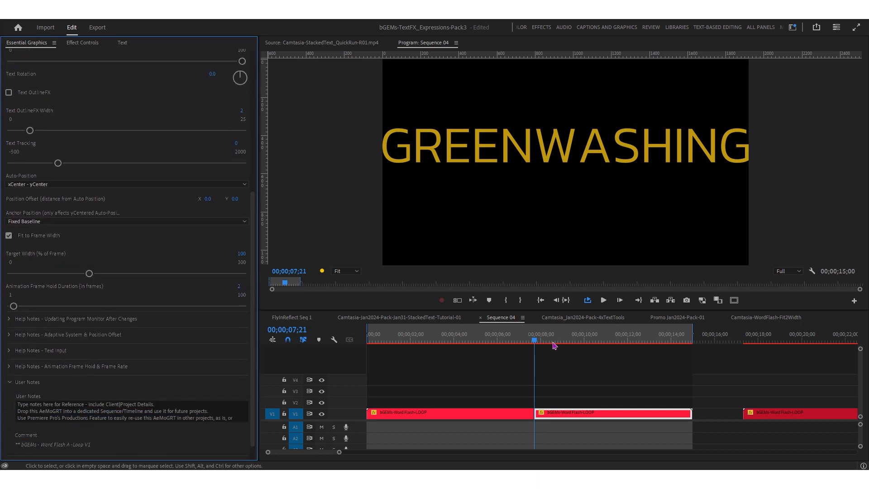
left_click(534, 341)
key("space")
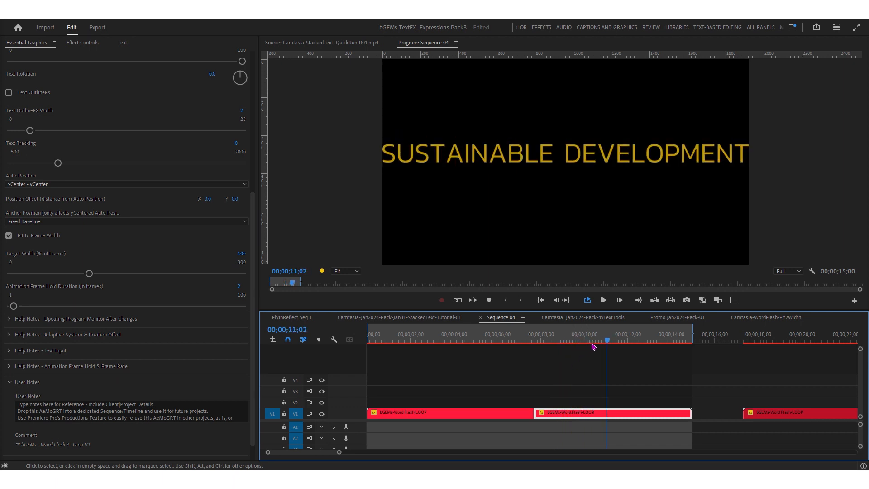
key("space")
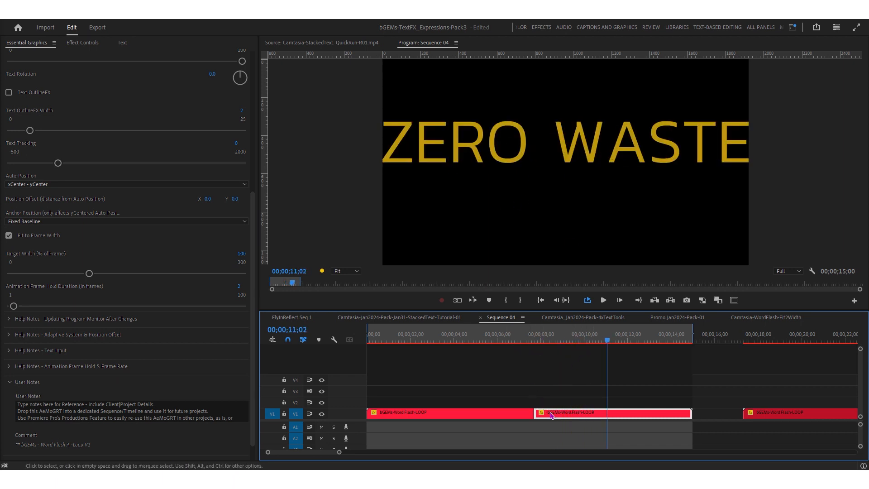
Delete the second part of the split clip and extend the first part back to its full length.
key("Delete")
left_click_drag(533, 413, 719, 413)
Play the restored Word Flash clip from the start of the sequence to review the looping words.
left_click_drag(505, 339, 491, 336)
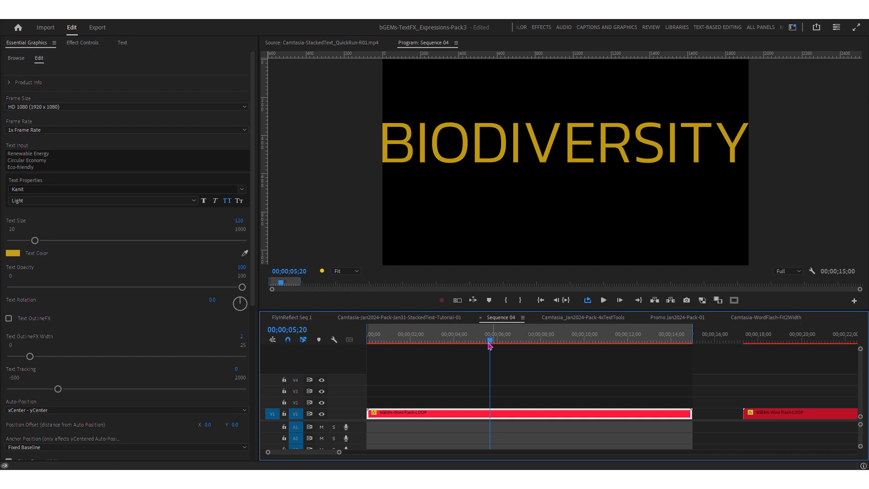
left_click_drag(451, 338, 367, 348)
key("space")
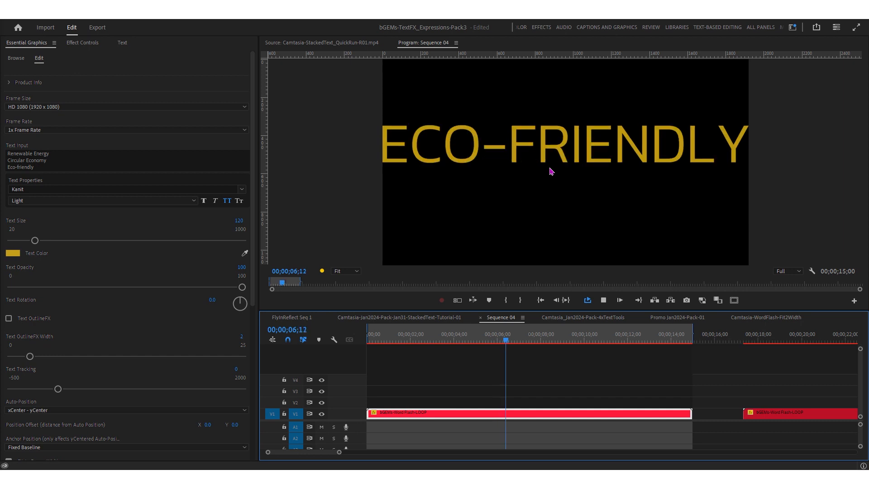
key("space")
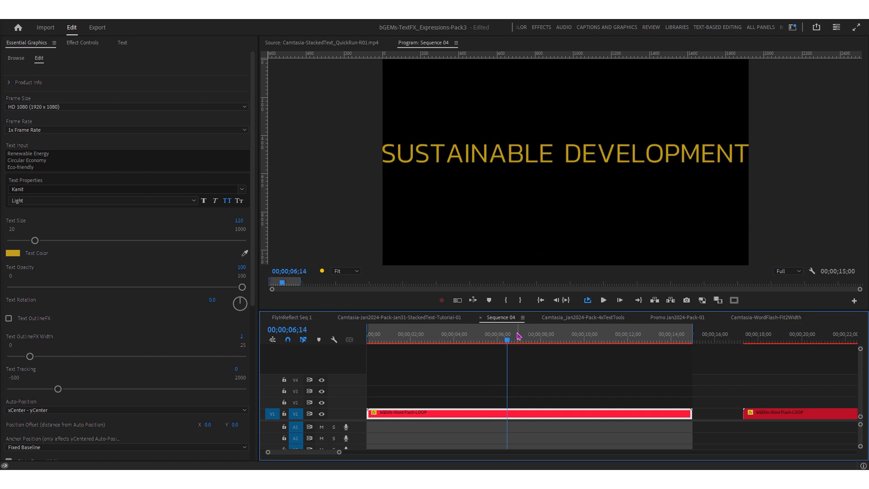
Start rendering the sequence's video previews, cancel the render, and move the playhead to 00;00;03;18.
left_click(426, 337)
key("Return")
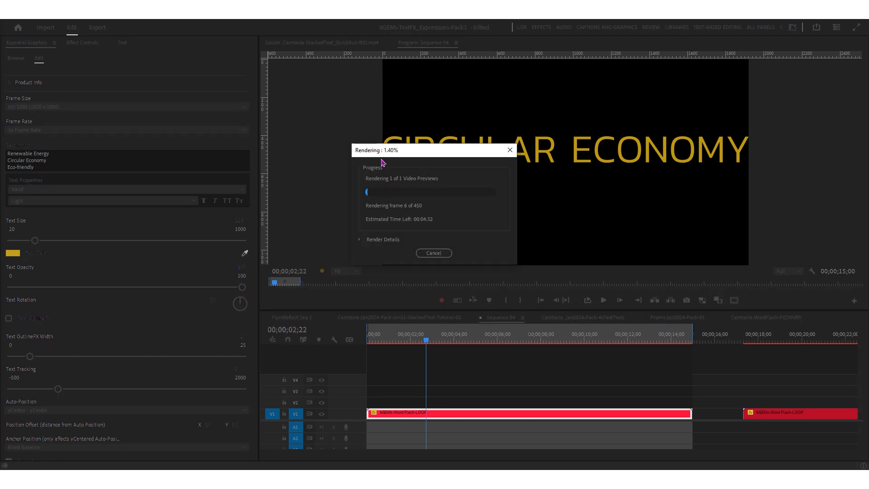
left_click(435, 253)
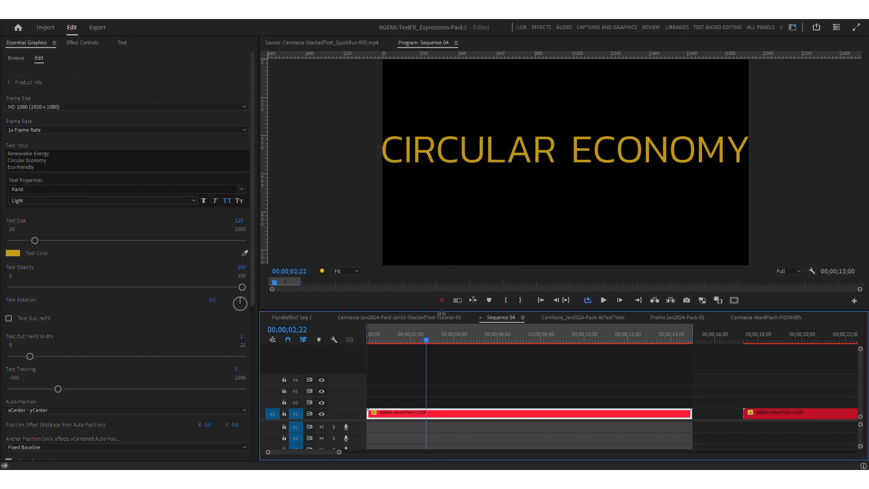
mouse_move(440, 342)
left_mouse_down()
mouse_move(452, 341)
mouse_move(387, 340)
mouse_move(446, 342)
left_mouse_up()
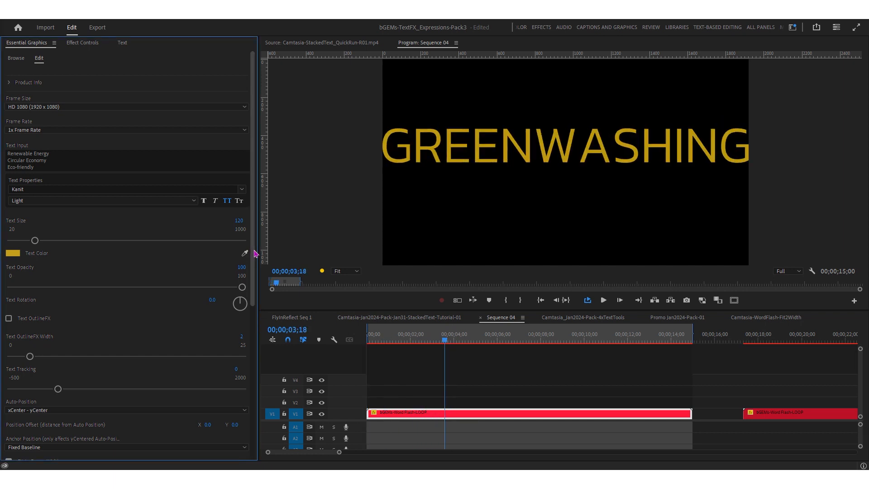
Set the Word Flash clip's Anchor Position to Centered to Text Height.
left_click_drag(252, 254, 267, 325)
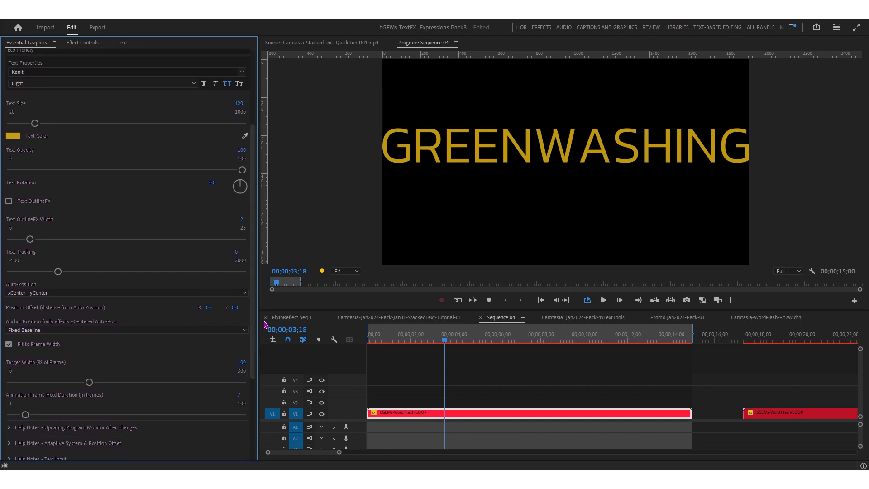
left_click(33, 334)
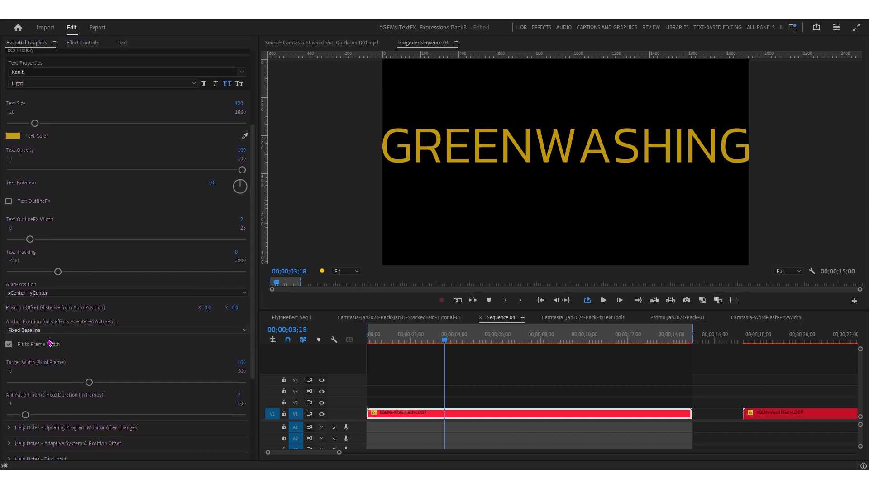
left_click(45, 343)
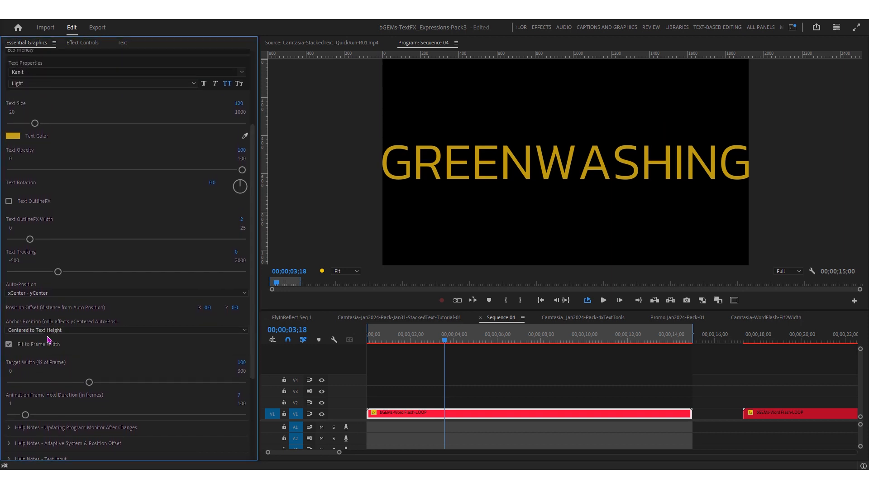
left_click(84, 331)
Play the clip from the start of the sequence, then scrub between words around 00;00;06;00 to check their vertical centering.
left_click_drag(409, 337, 366, 342)
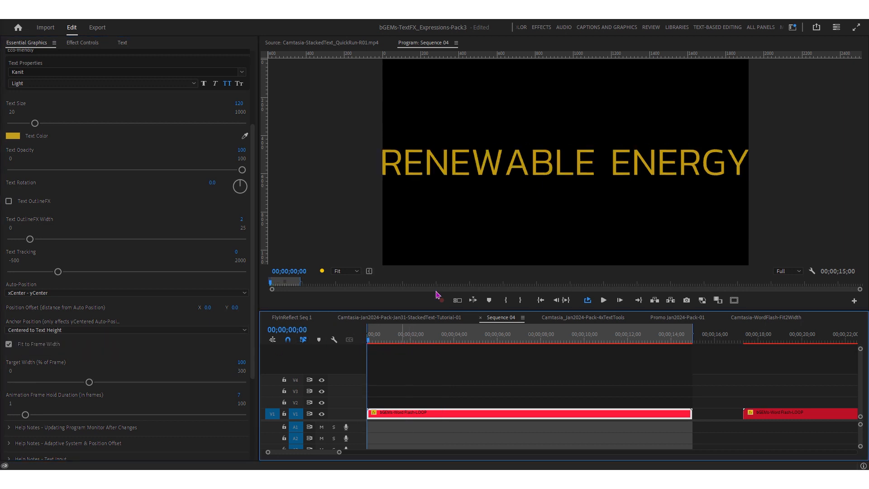
key("space")
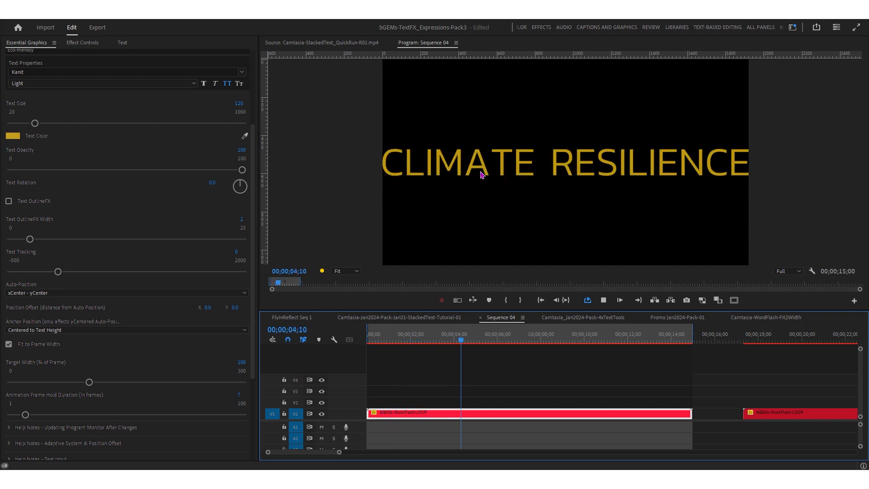
left_click(482, 343)
left_click_drag(481, 343, 503, 343)
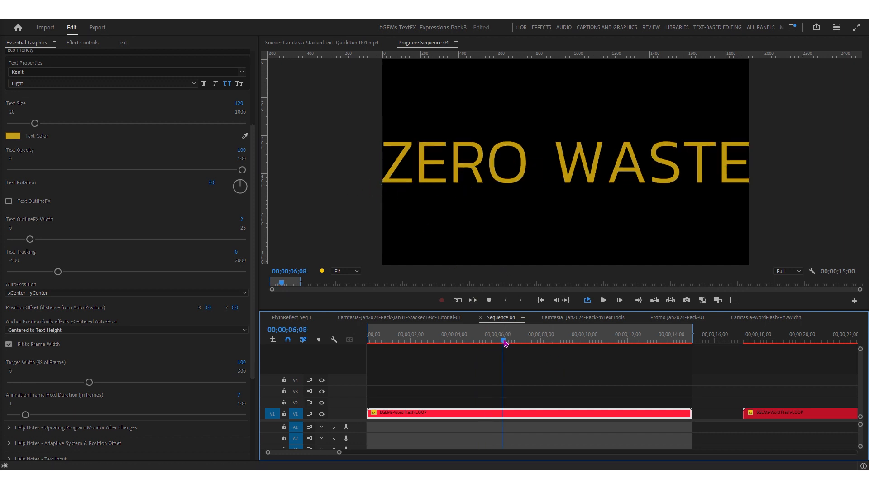
left_click_drag(504, 343, 498, 345)
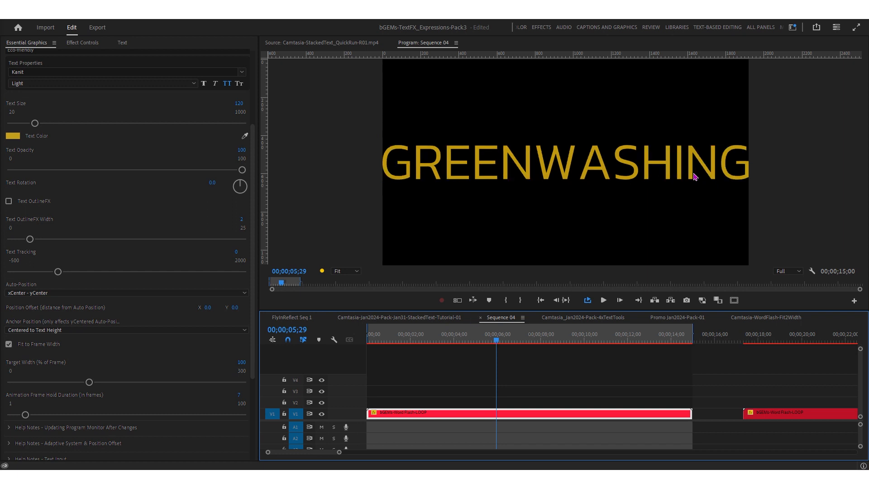
left_click(507, 343)
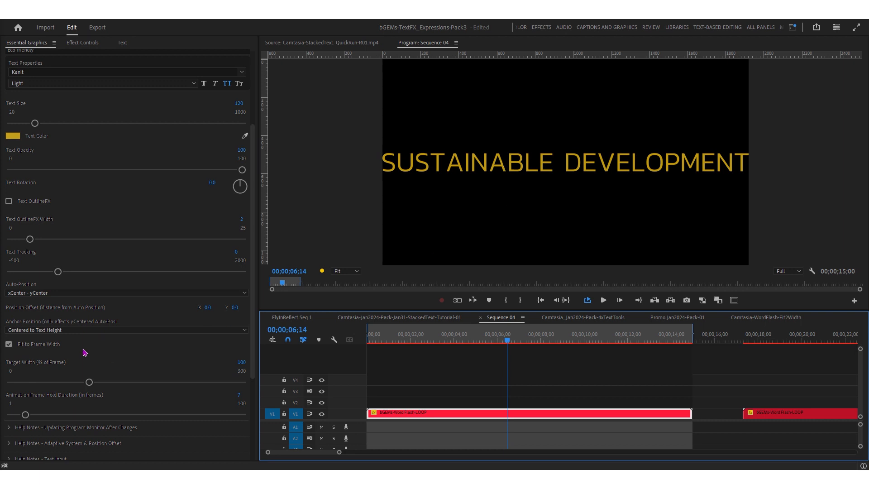
Change the clip's Auto-Position to Left Edge - Top.
left_click(89, 330)
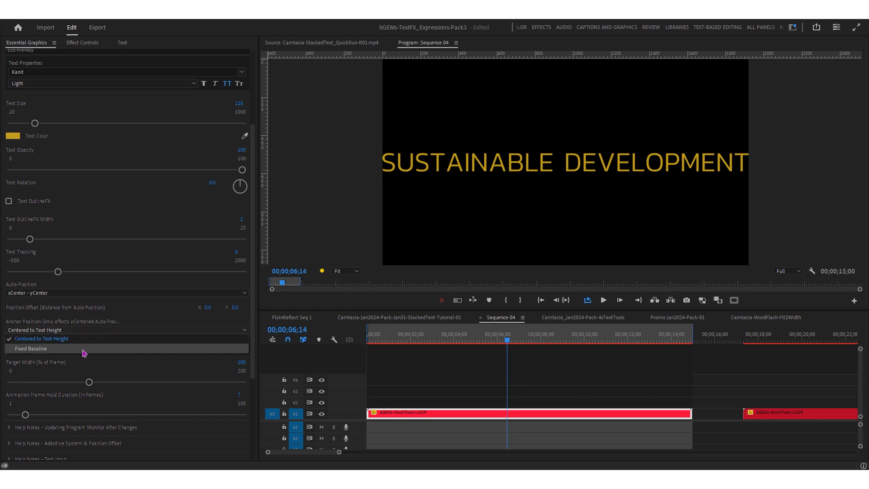
left_click(131, 293)
left_click(128, 295)
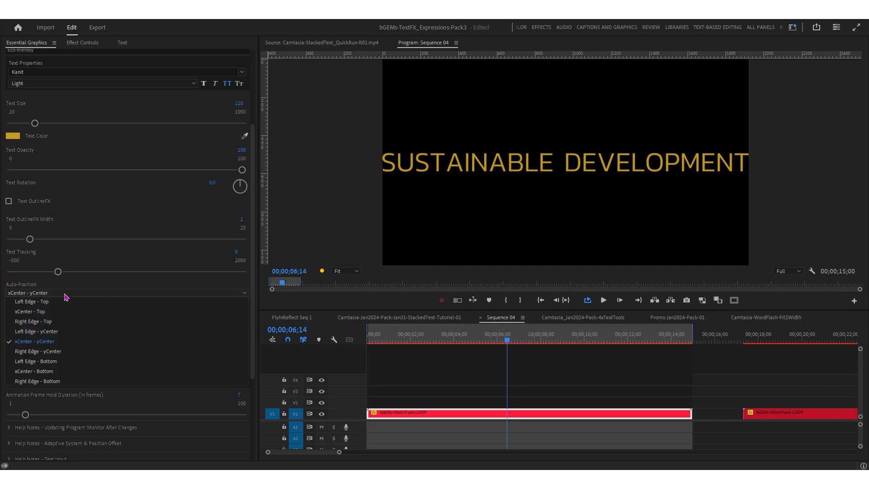
left_click(42, 304)
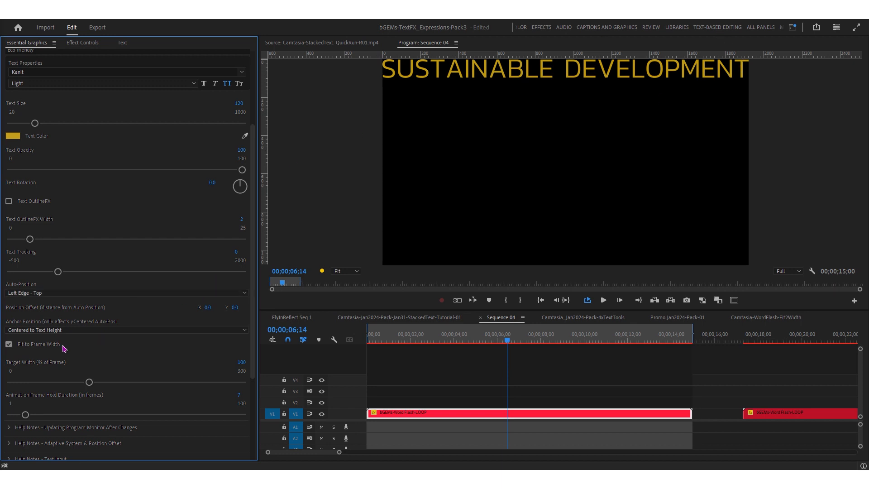
Turn off Fit to Frame Width and set Auto-Position to Right Edge - Top.
left_click(40, 349)
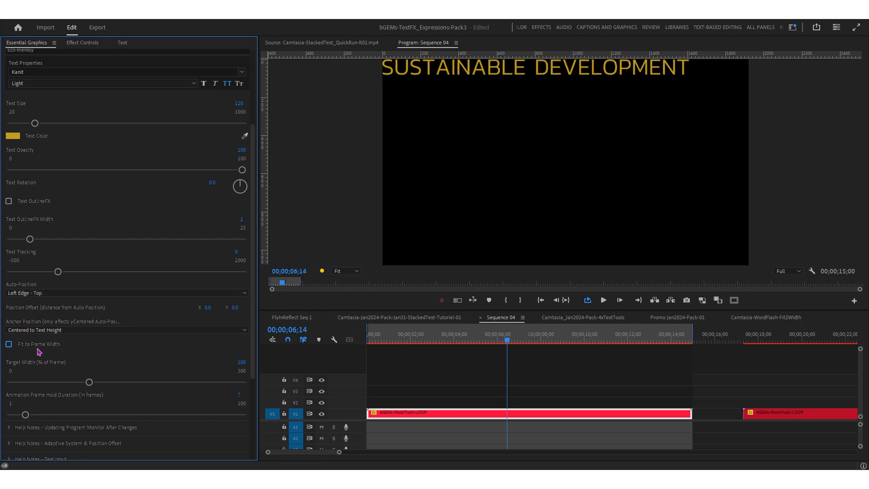
left_click(58, 293)
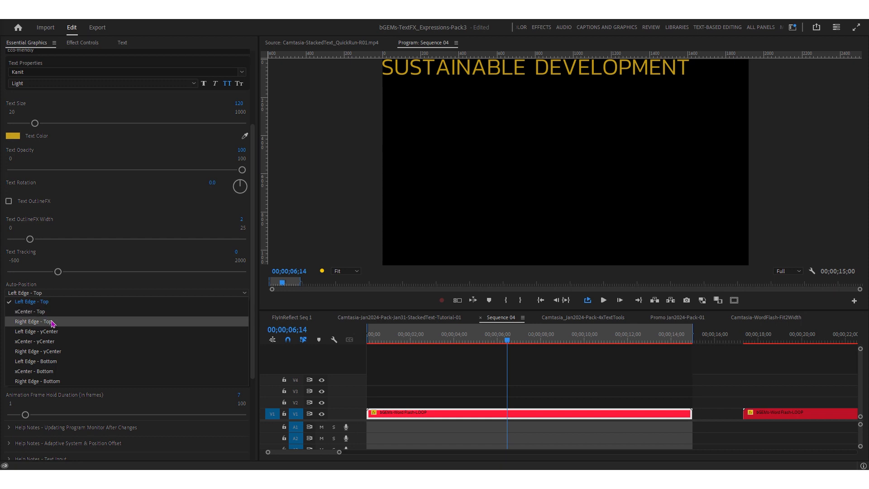
left_click(51, 322)
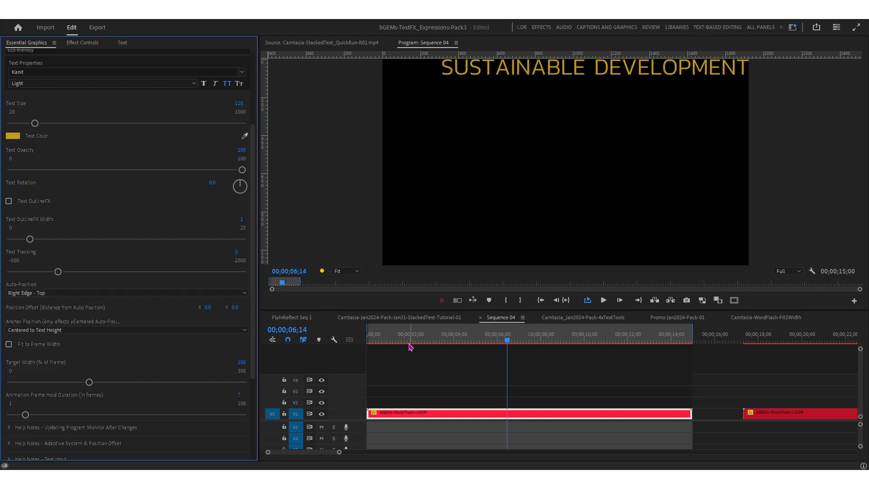
Return Auto-Position to xCenter - yCenter and turn Fit to Frame Width back on.
left_click(58, 293)
left_click(58, 340)
left_click(29, 346)
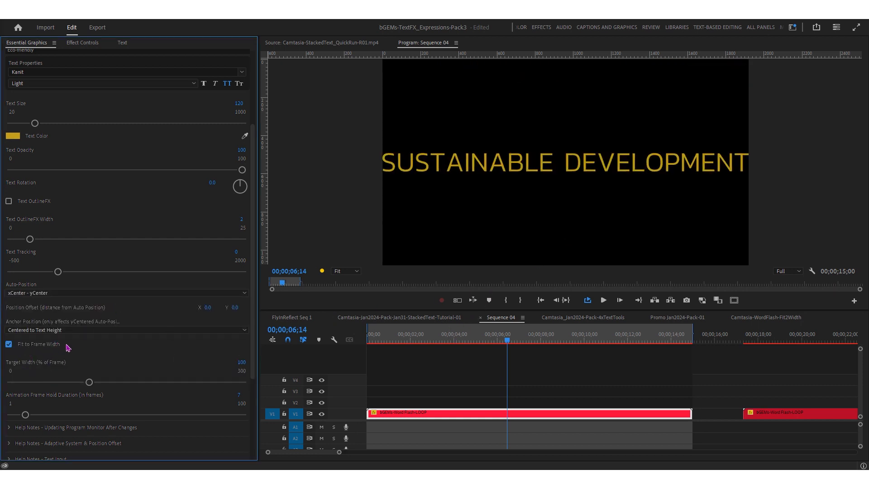
Set the clip's Target Width to 75% of the frame and scrub the playhead to 00;00;06;19.
scroll(254, 328, "down", 3)
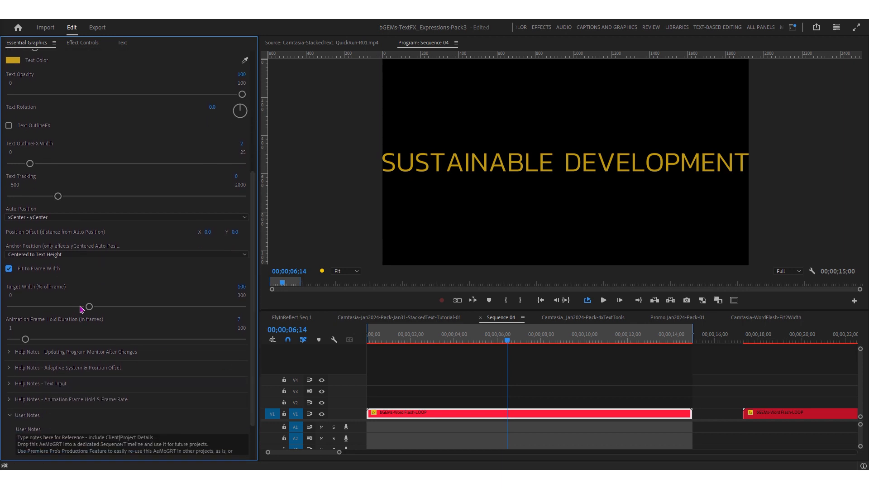
left_click_drag(89, 307, 65, 307)
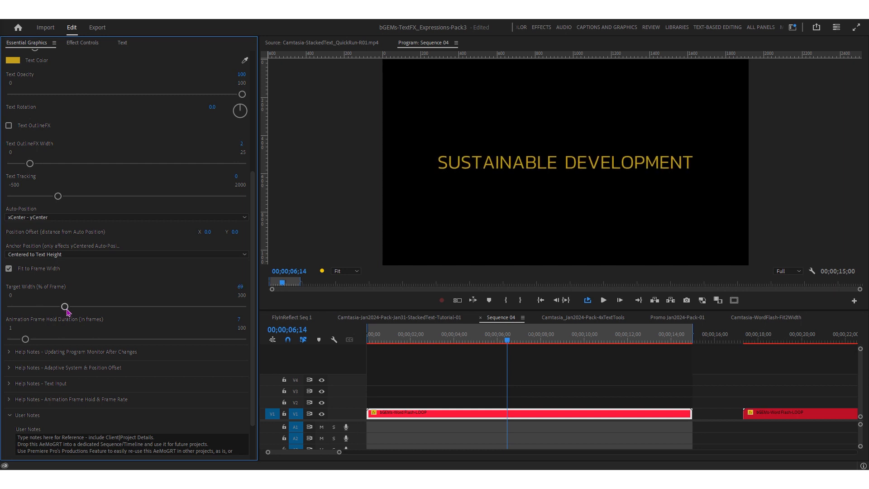
left_click(244, 287)
type("75")
key("Return")
left_click(459, 337)
mouse_move(496, 340)
left_mouse_down()
mouse_move(488, 341)
mouse_move(511, 343)
left_mouse_up()
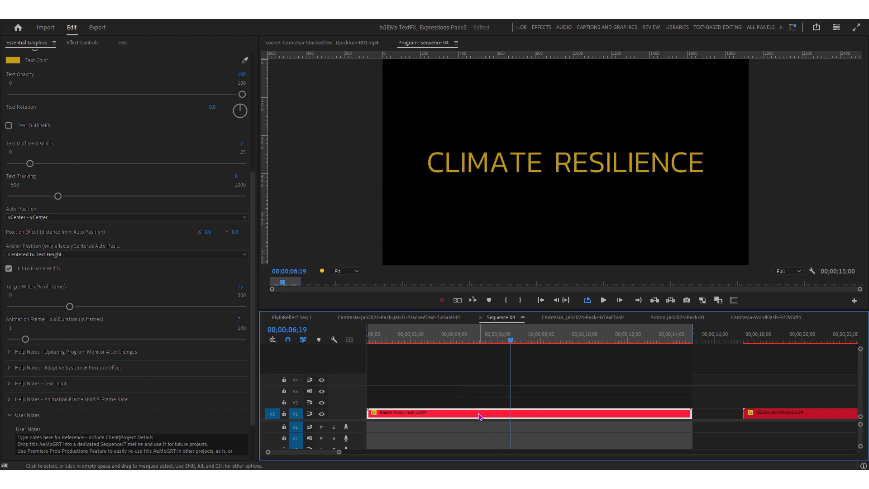
Duplicate the Word Flash clip onto track V2 directly above the original and disable the copy.
mouse_move(481, 413)
left_mouse_down()
mouse_move(483, 397)
mouse_move(475, 405)
left_mouse_up()
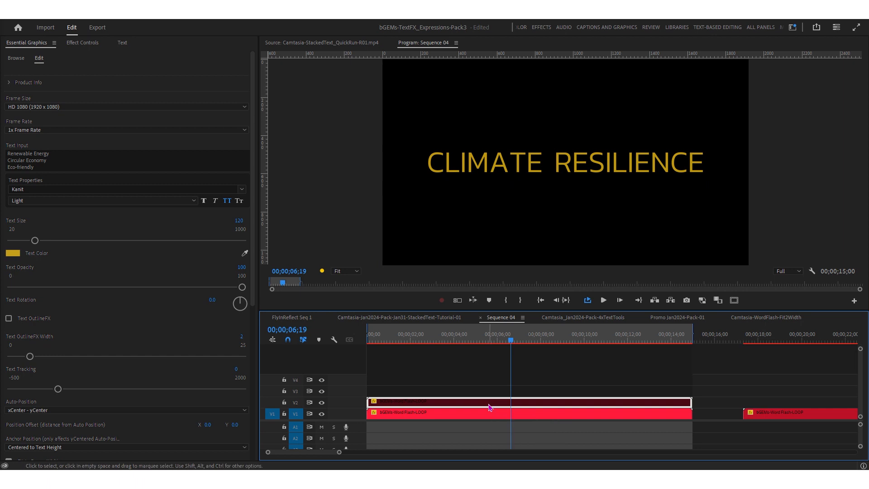
Turn on Text OutlineFX for the V1 clip and set its Text Opacity to 45.
left_click(486, 414)
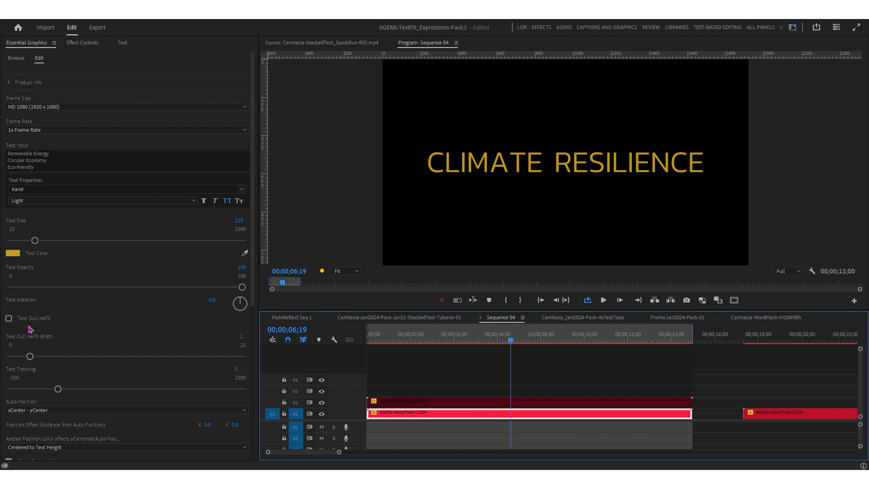
left_click(9, 318)
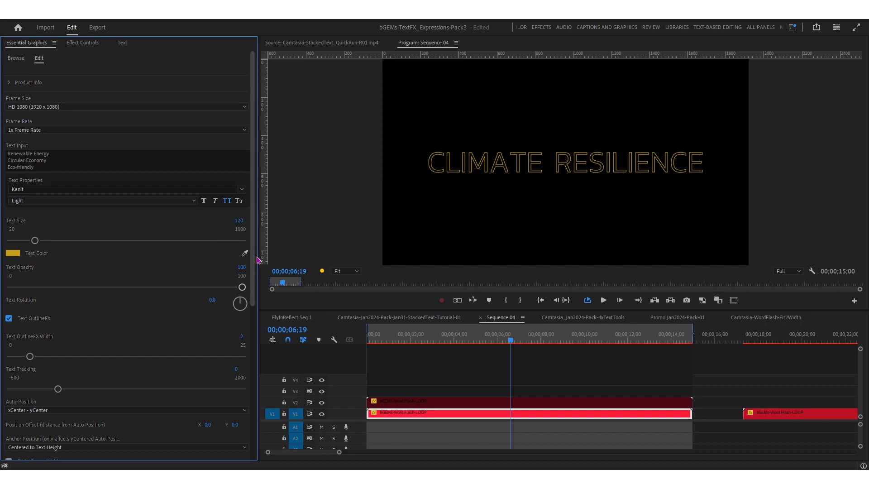
left_click(242, 267)
type("45")
key("Return")
Enable the duplicate clip on V2 and reduce its Target Width to 57% of the frame.
left_click(445, 407)
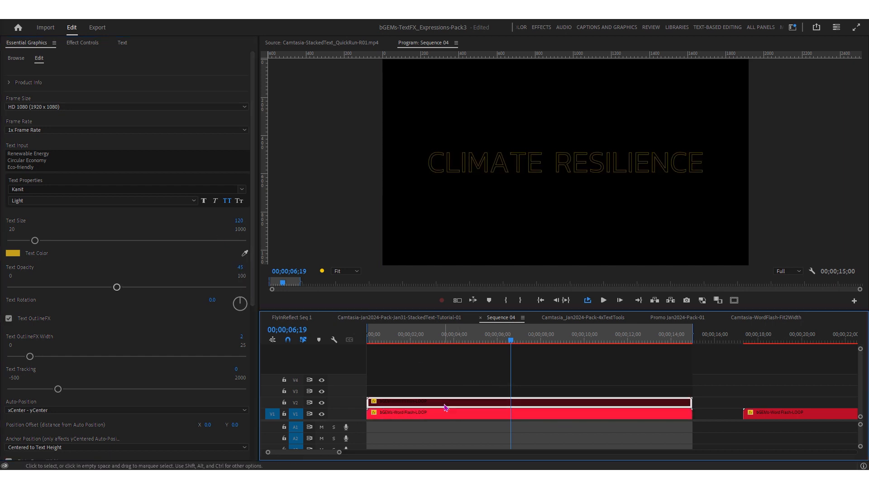
key("shift+e")
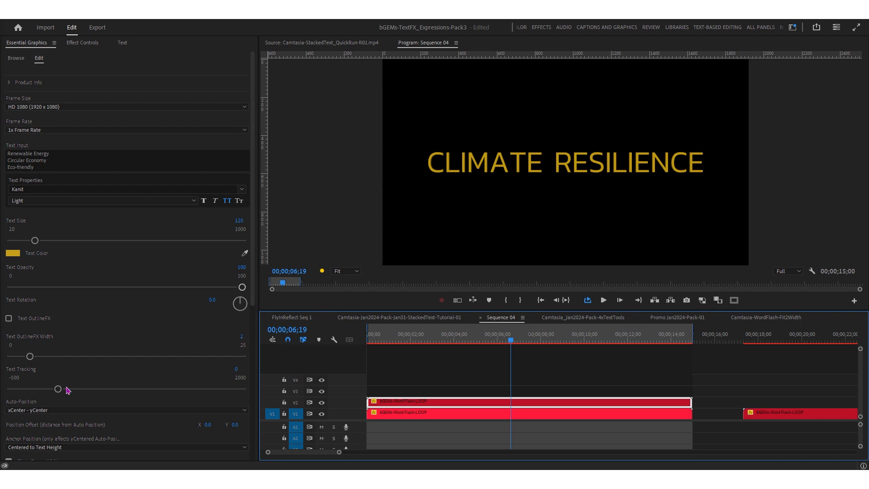
left_click_drag(252, 288, 263, 379)
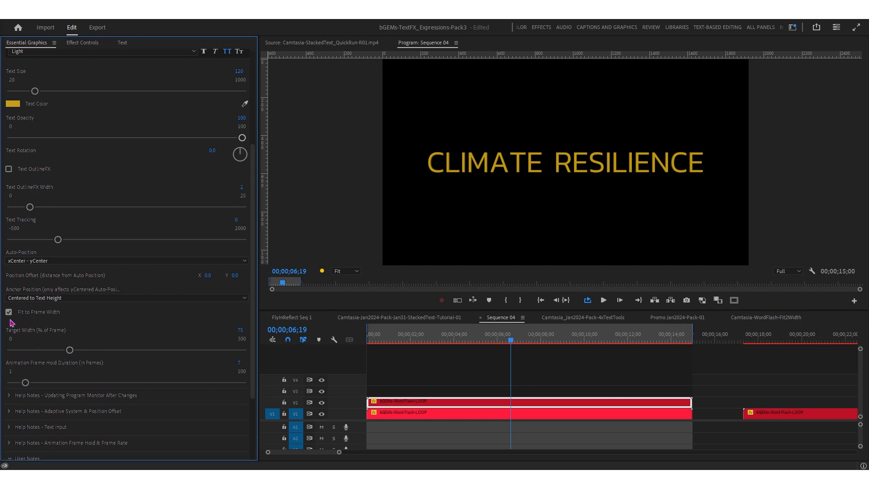
left_click_drag(69, 350, 56, 351)
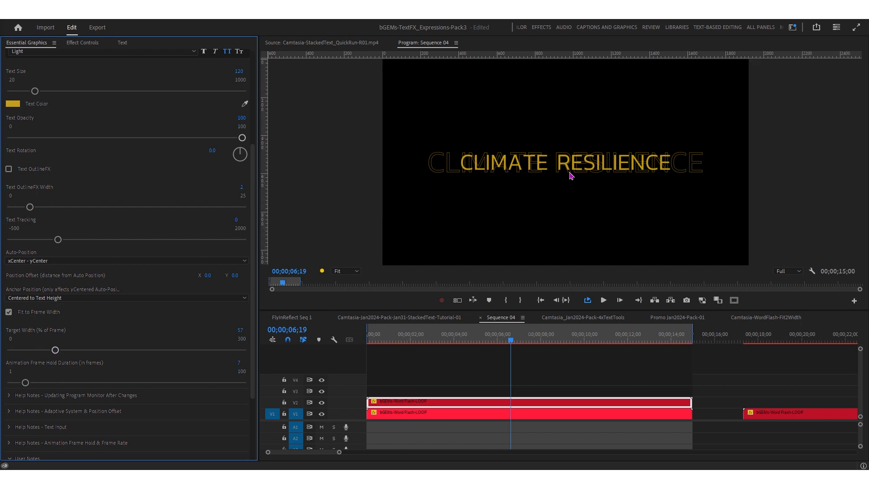
Play the layered clips from the start of the sequence, then move the playhead to 00;00;08;15.
left_click_drag(446, 339, 356, 354)
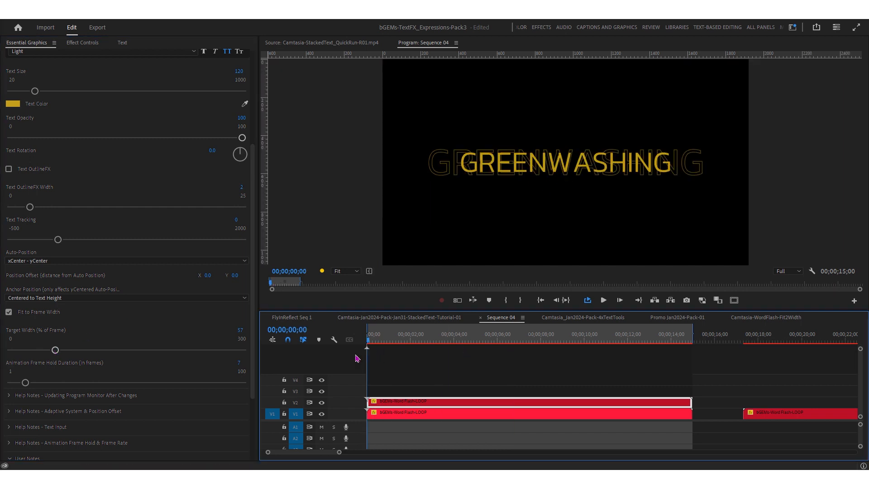
key("space")
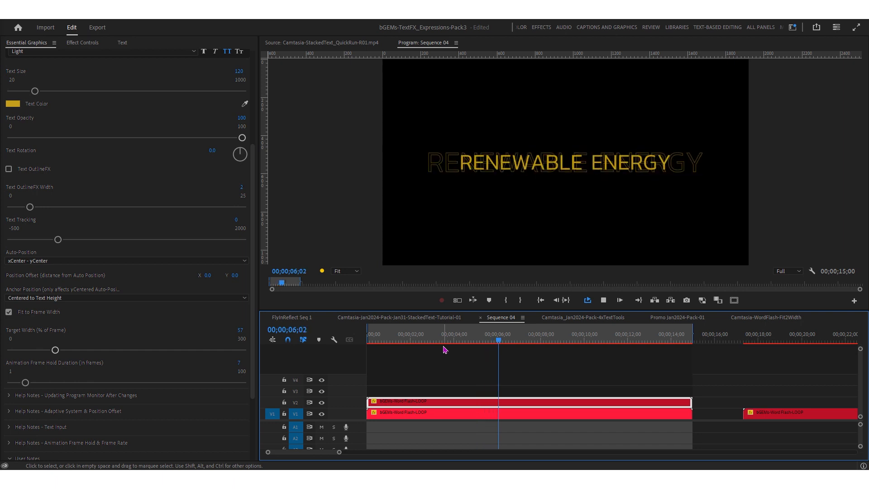
key("space")
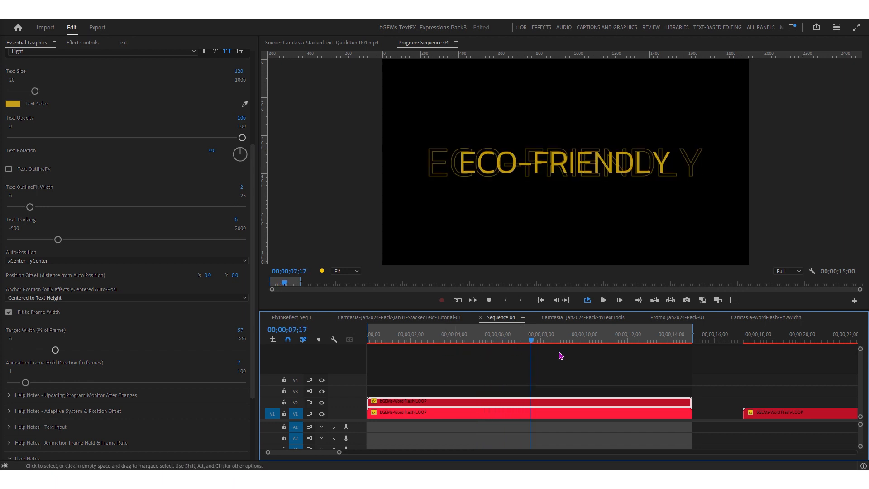
left_click(552, 342)
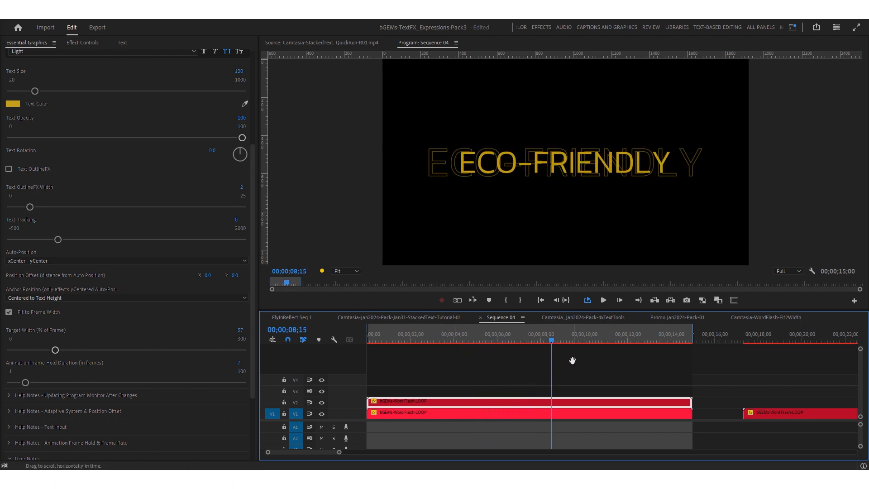
Mark the In-to-Out range around the "eggs bacon cheese" clip and move the playhead to its start at 00;00;17;10.
scroll(498, 398, "down", 5)
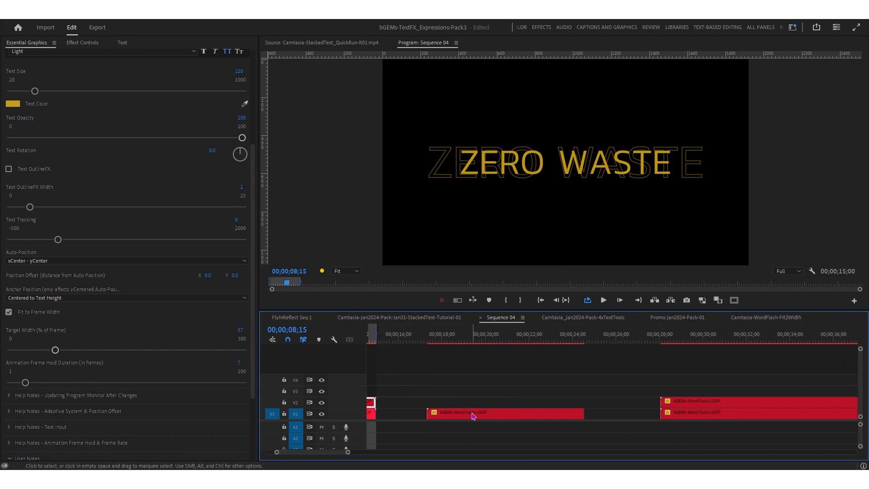
left_click(472, 341)
left_click(470, 417)
key("x")
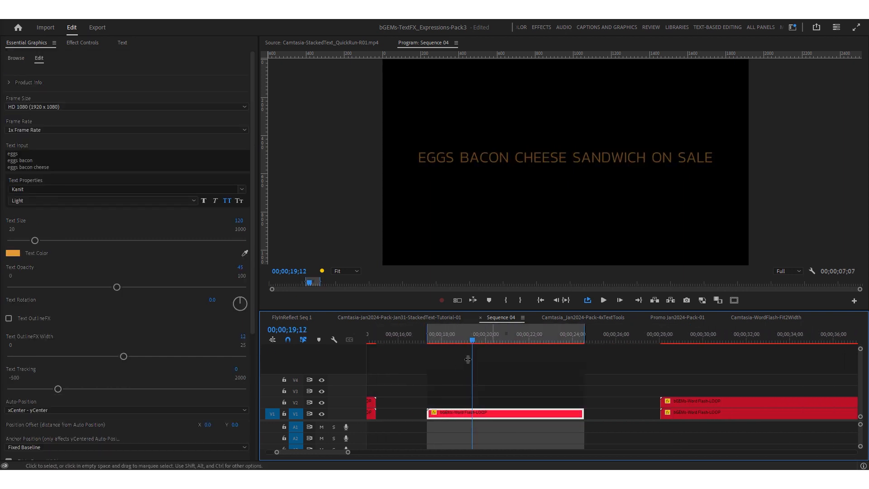
key("Up")
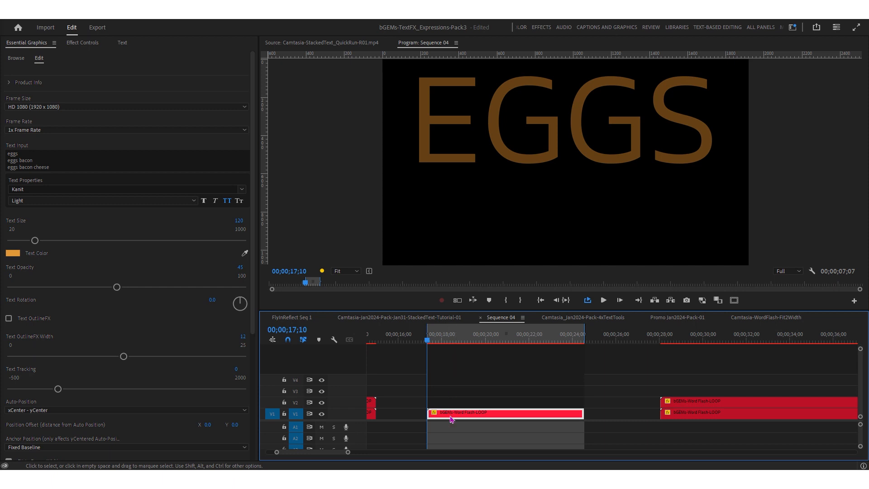
Set the "eggs bacon cheese" clip's Anchor Position to Centered to Text Height.
scroll(253, 299, "down", 3)
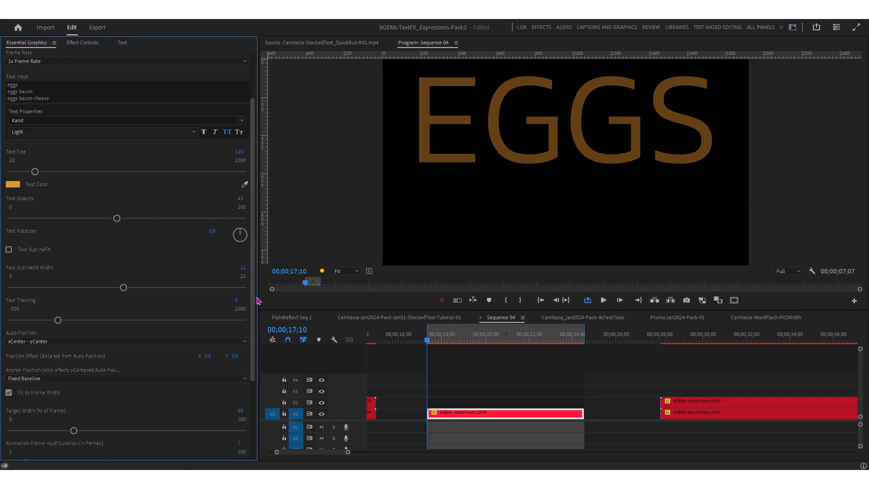
left_click(60, 343)
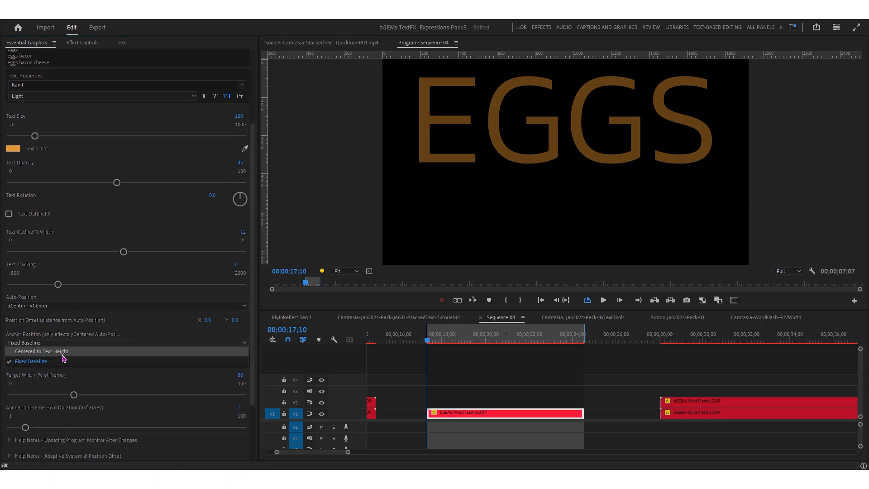
left_click(66, 355)
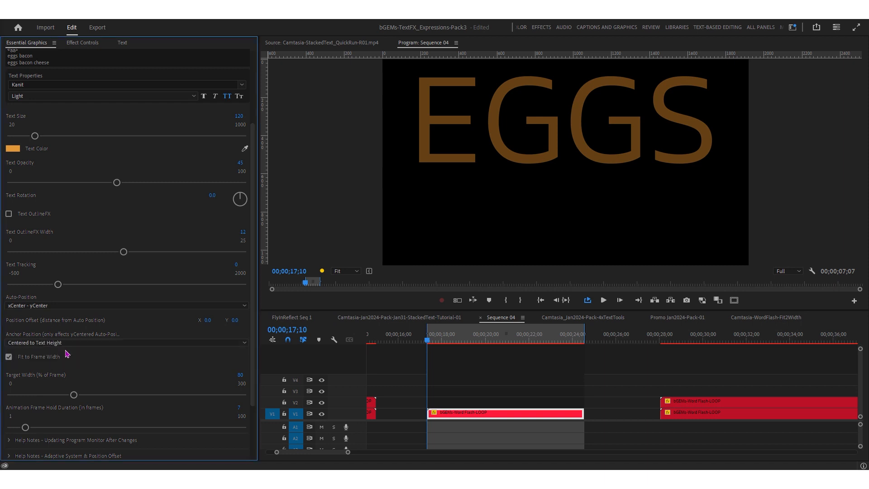
Refresh the preview at the clip's start and review the Text Input list from "eggs" through "eggs bacon cheese sandwich on sale".
left_click(428, 344)
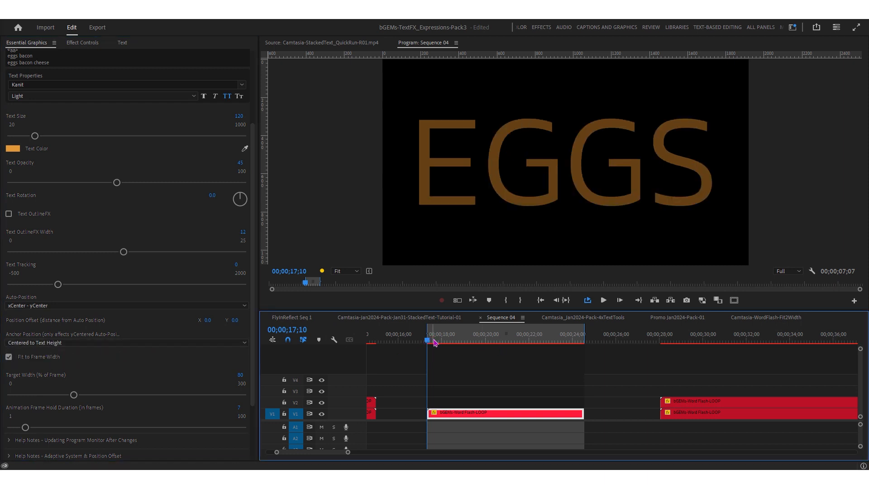
left_click(252, 114)
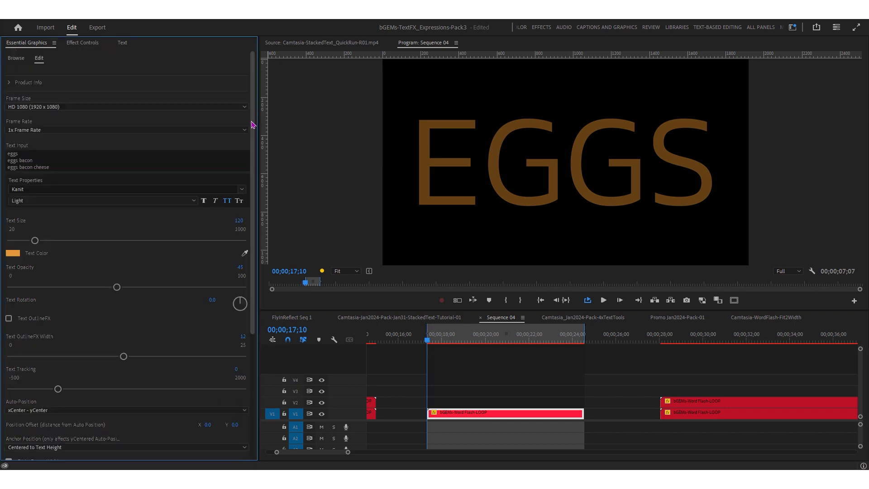
left_click(62, 165)
left_click(74, 156)
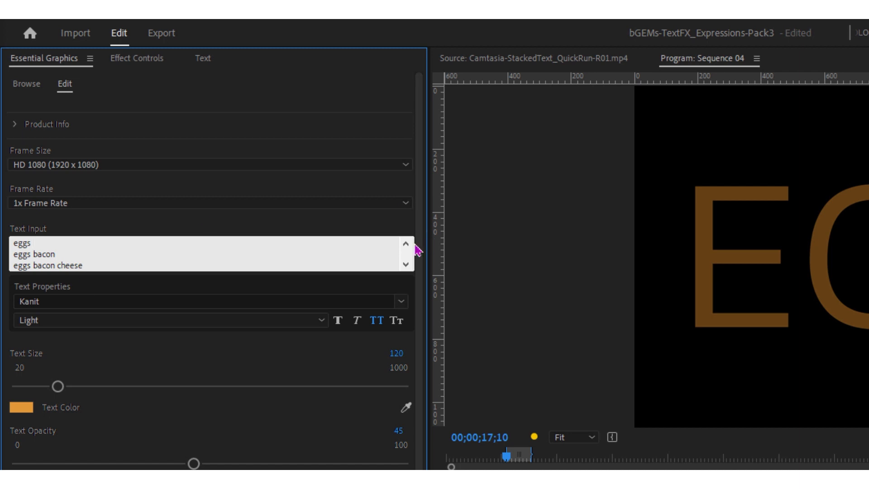
left_click(405, 265)
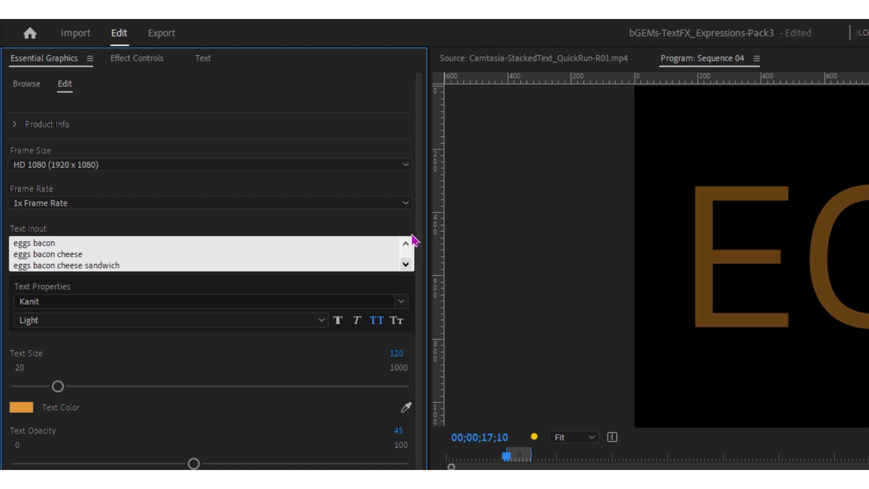
left_click(406, 243)
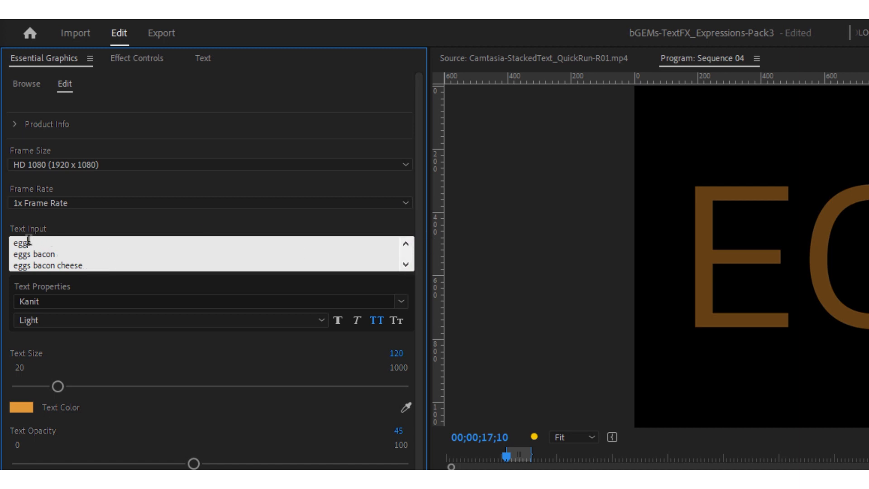
left_click_drag(63, 259, 14, 253)
left_click(56, 254)
left_click(411, 265)
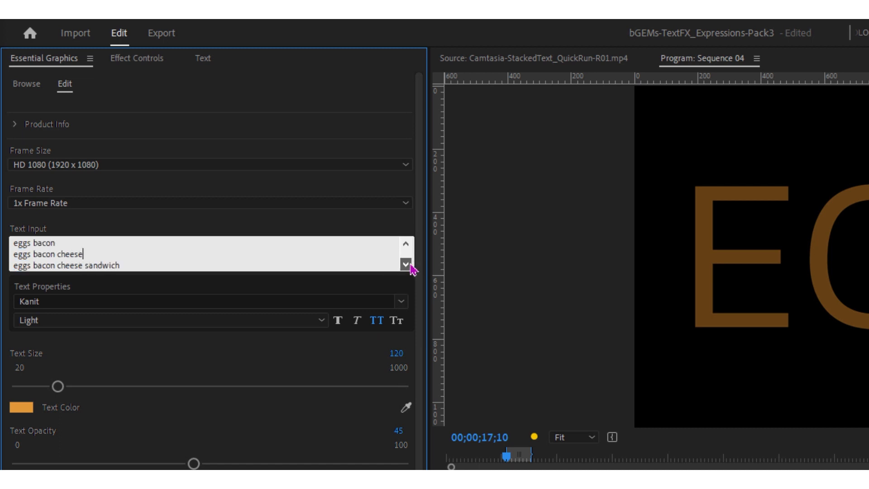
left_click(410, 265)
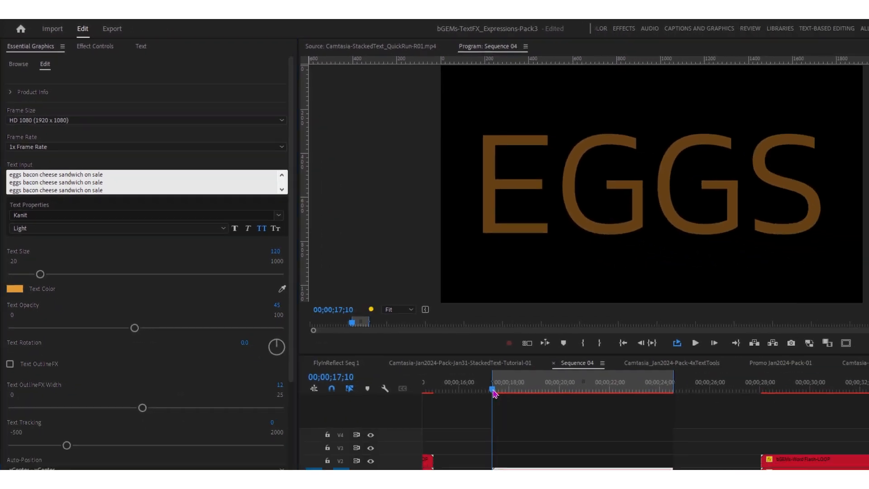
Play the word-flash clip from its start at 00;00;17;10, then park the playhead at 00;00;19;19.
left_click(492, 391)
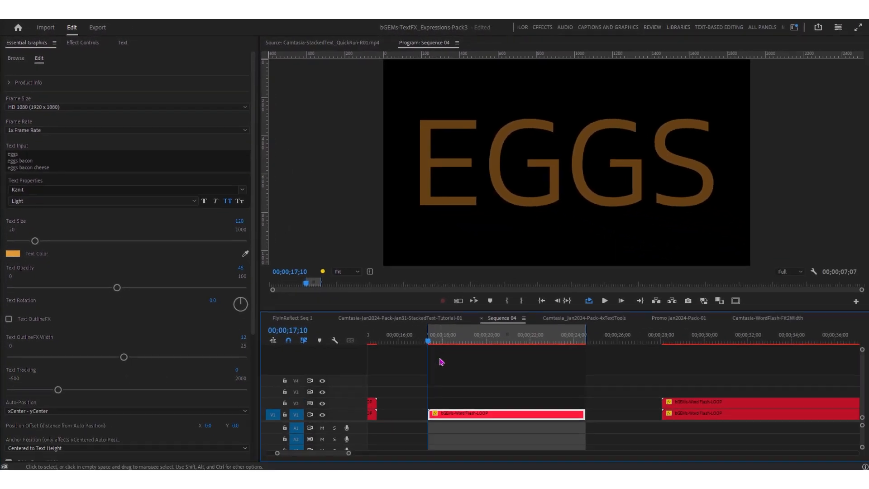
key("space")
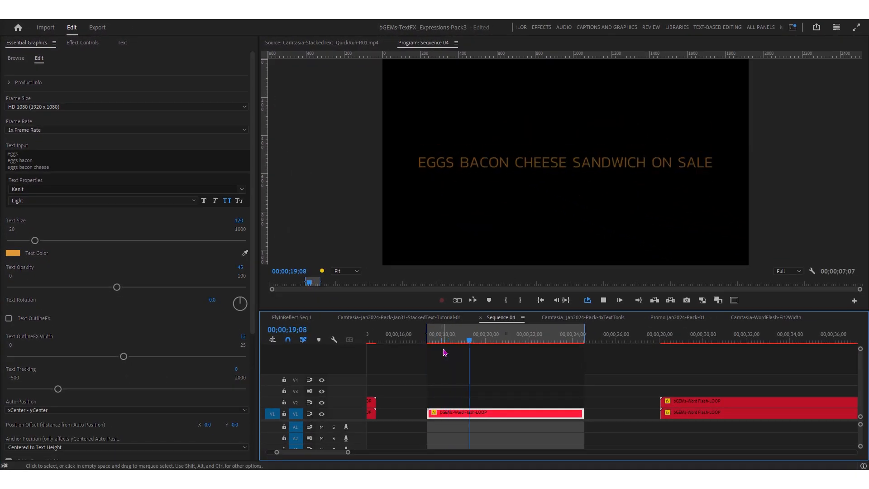
left_click(428, 341)
key("space")
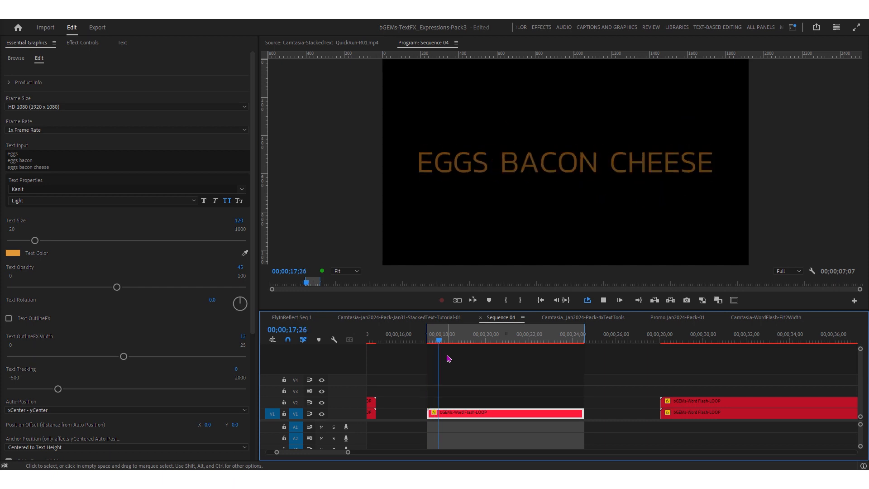
left_click(478, 341)
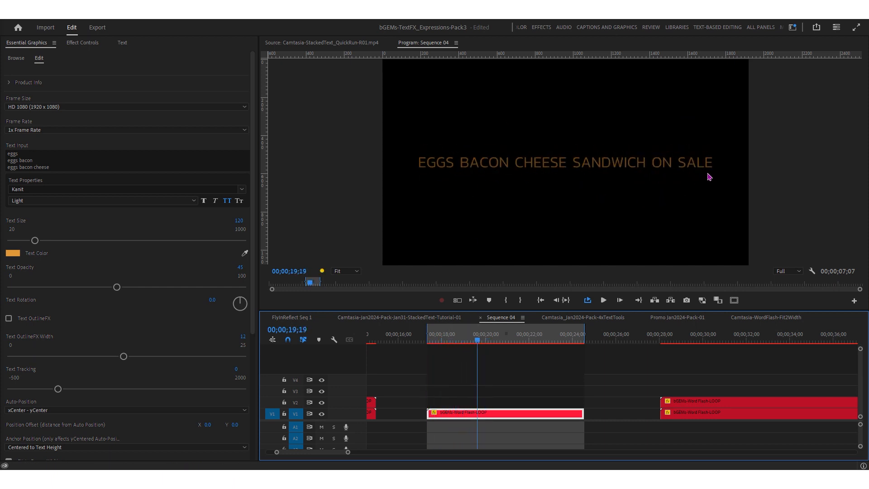
Examine the repeated "eggs bacon cheese sandwich on sale" lines at the end of the clip's Text Input.
left_click(198, 161)
left_click(198, 161)
left_click(246, 169)
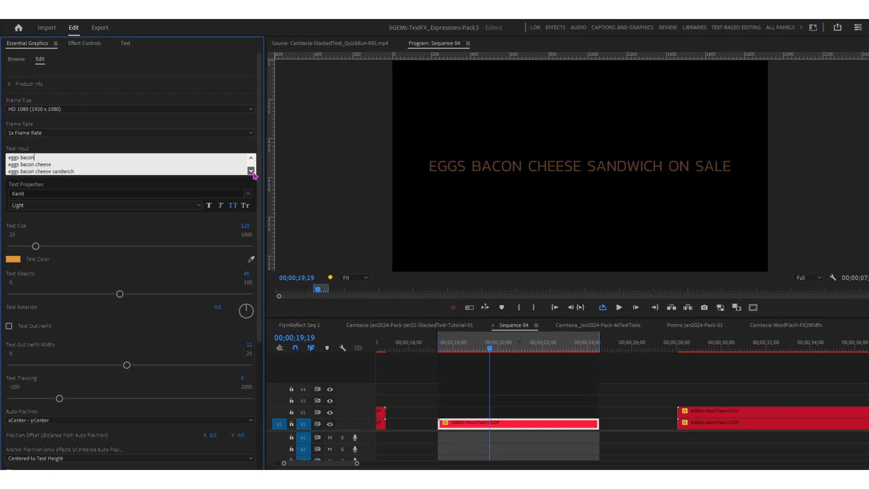
left_click(246, 168)
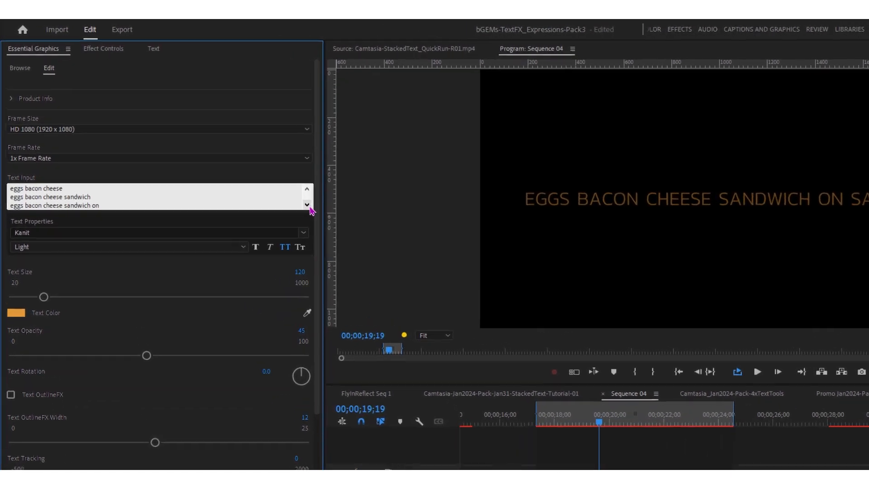
left_click(310, 207)
left_click(311, 208)
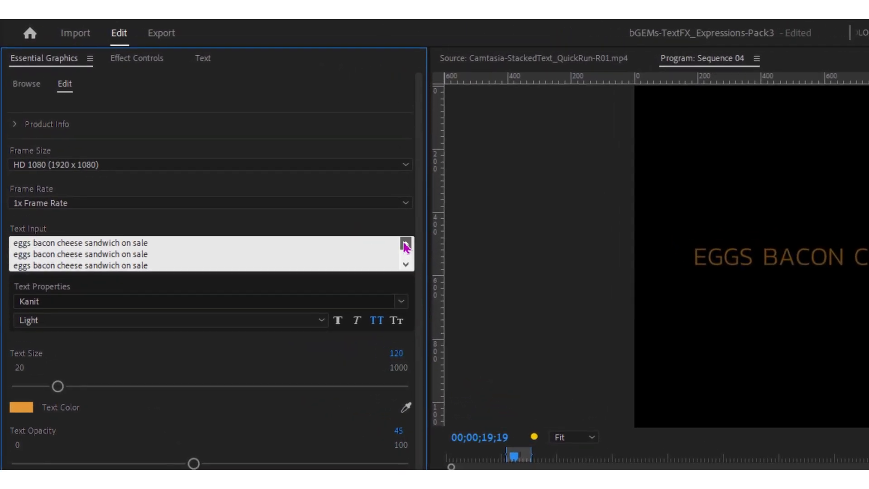
left_click(406, 247)
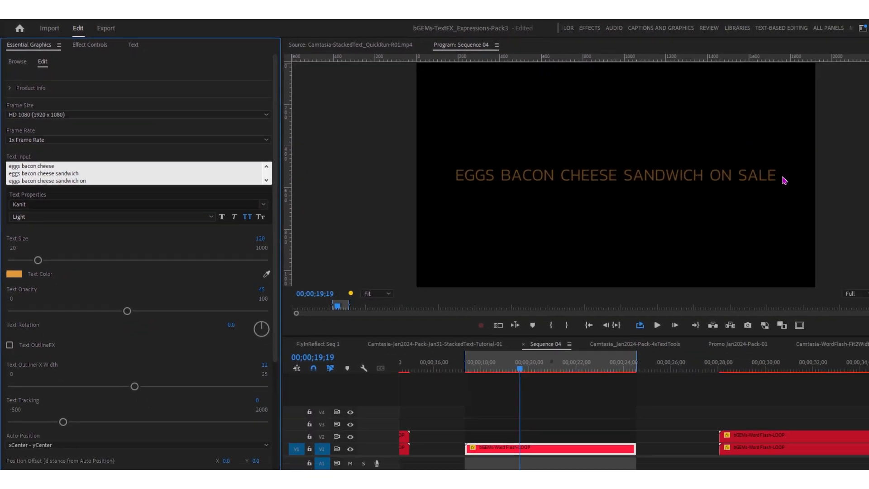
Replay the clip from its start several times to check how long the full phrase holds before looping.
left_click(429, 342)
key("space")
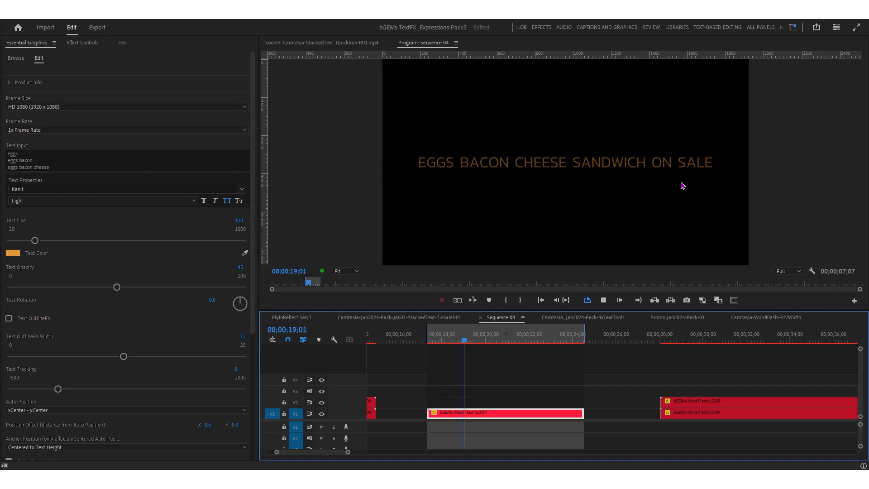
left_click(461, 342)
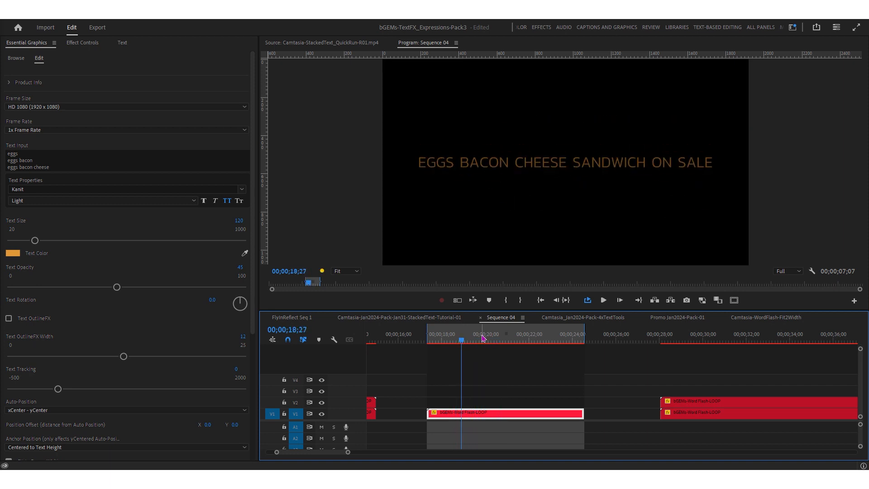
left_click(428, 342)
key("space")
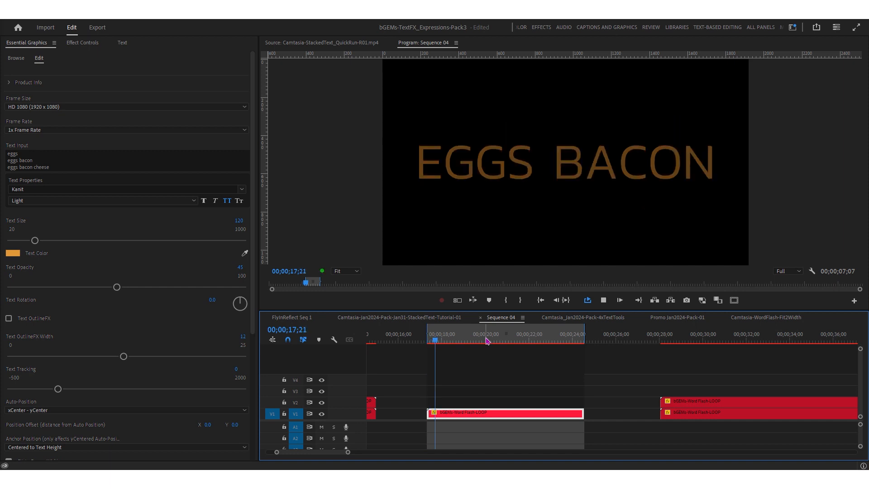
left_click(430, 342)
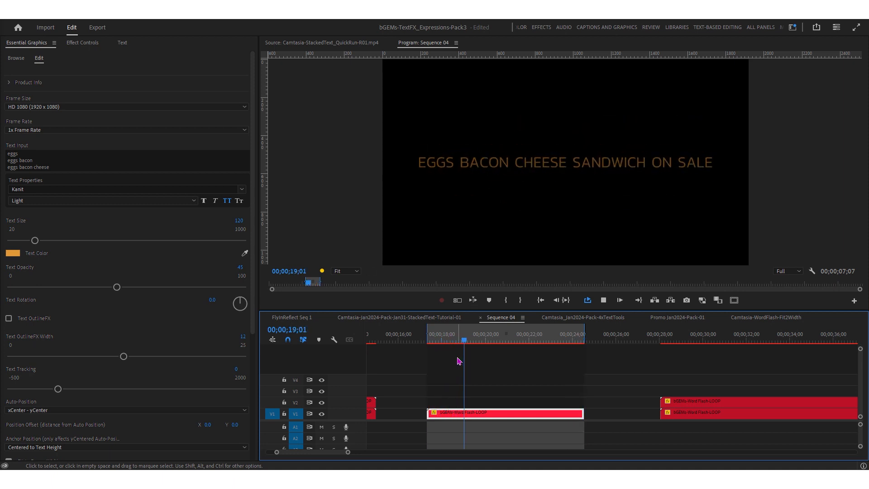
Trim the end of the V1 clip and its In-to-Out range to the playhead at 00;00;23;01.
mouse_move(541, 340)
left_mouse_down()
mouse_move(578, 345)
mouse_move(508, 343)
mouse_move(584, 340)
mouse_move(553, 341)
left_mouse_up()
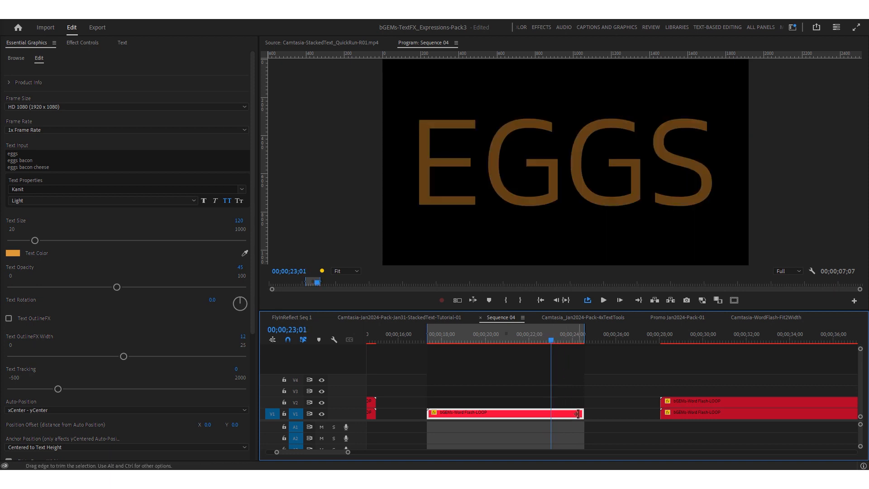
left_click_drag(583, 413, 547, 415)
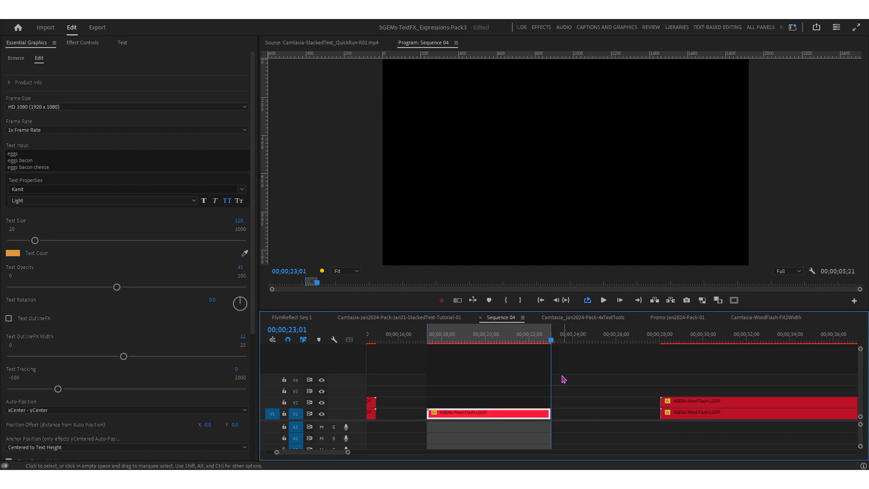
Play the trimmed clip from its start to check the loop, then move the playhead to 00;00;20;14.
left_click(476, 341)
key("space")
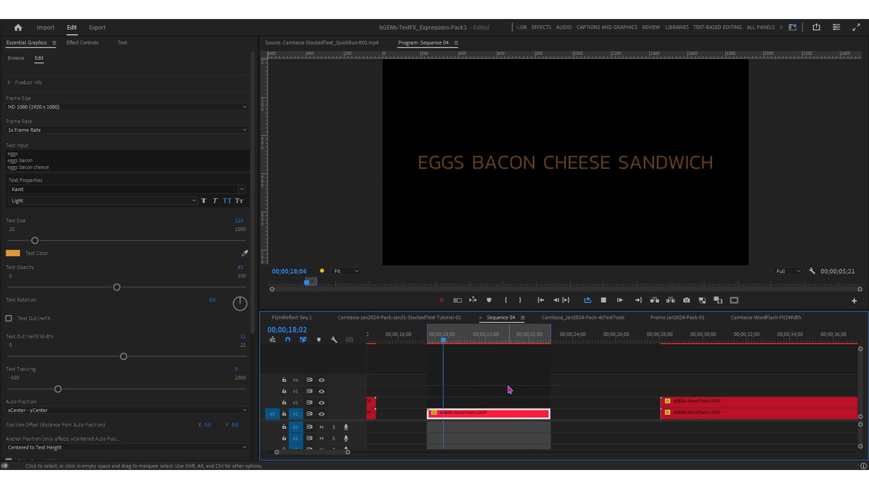
left_click(427, 338)
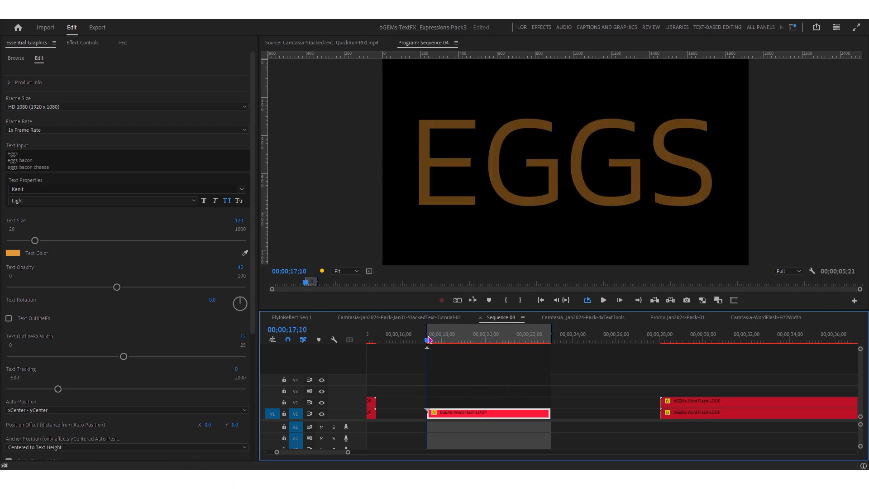
left_click(526, 335)
key("space")
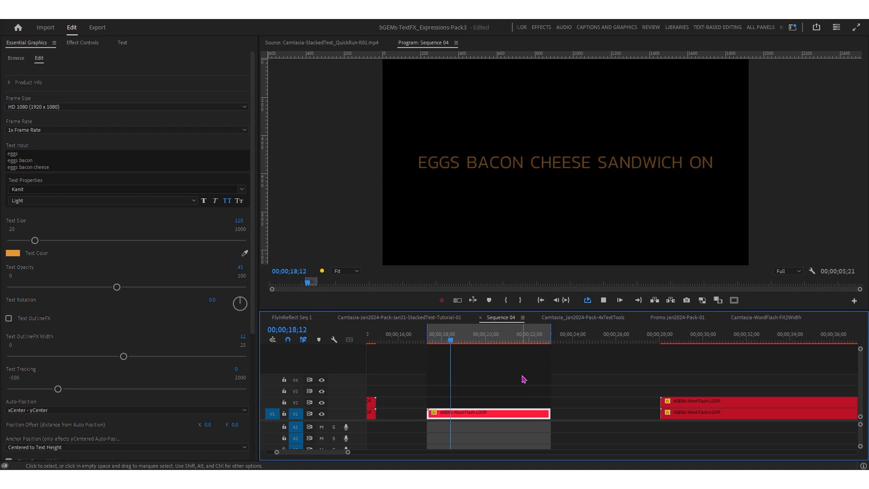
key("space")
left_click(496, 335)
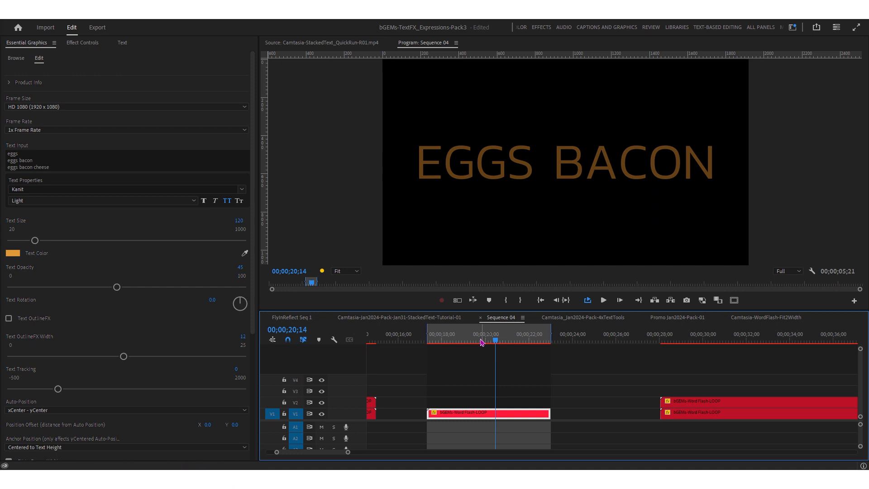
Duplicate the clip onto V3 and apply a Source Timecode frame hold at 00;00;22;22, on the full "eggs bacon cheese sandwich on sale" phrase.
left_click_drag(481, 337, 544, 343)
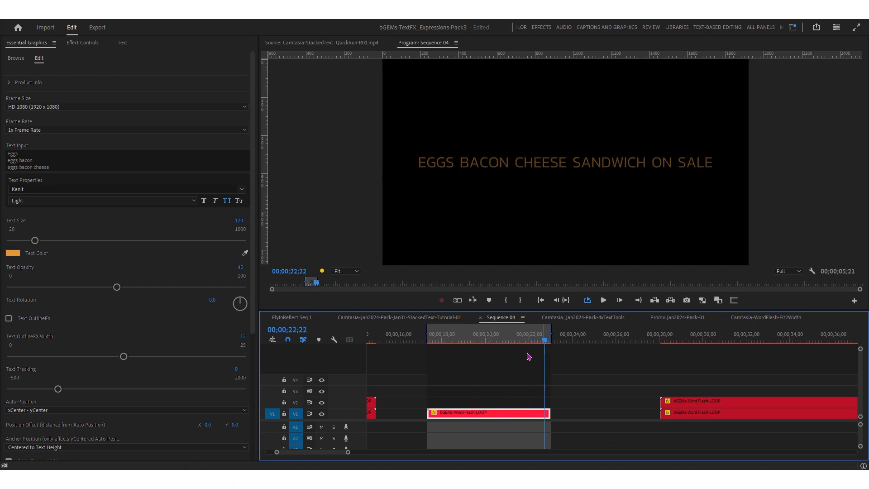
left_click_drag(472, 412, 472, 390)
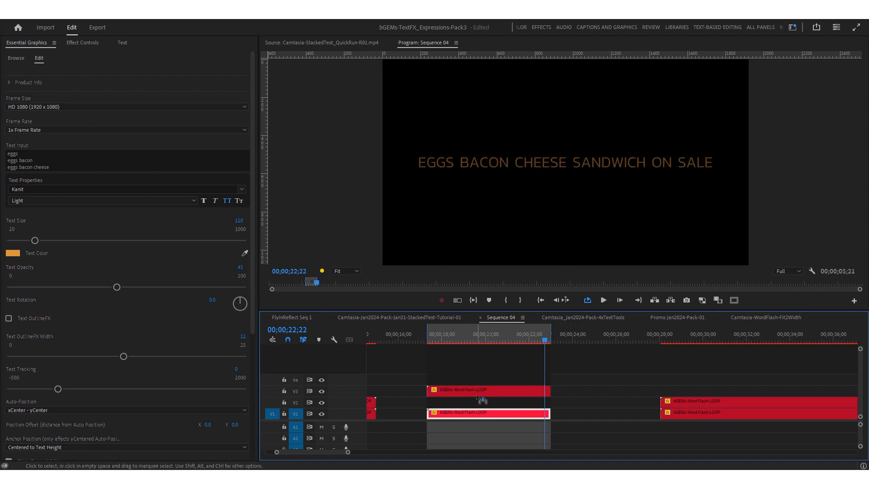
left_click(533, 393)
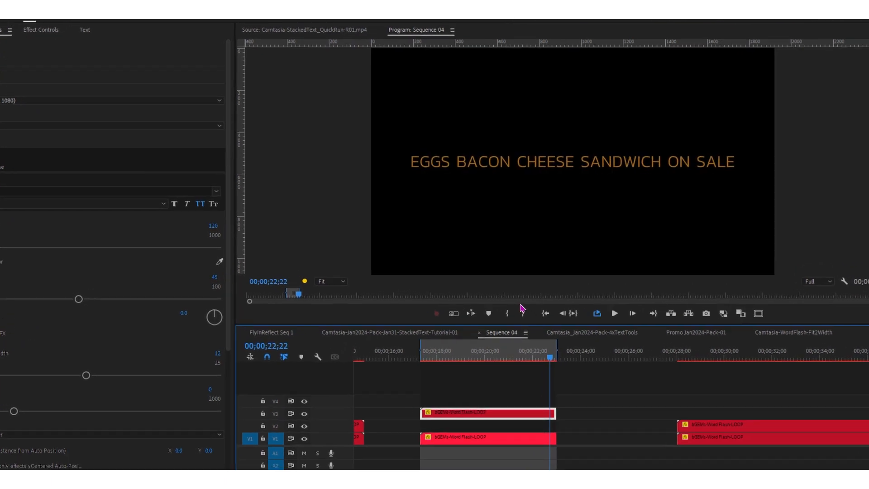
key("alt+h")
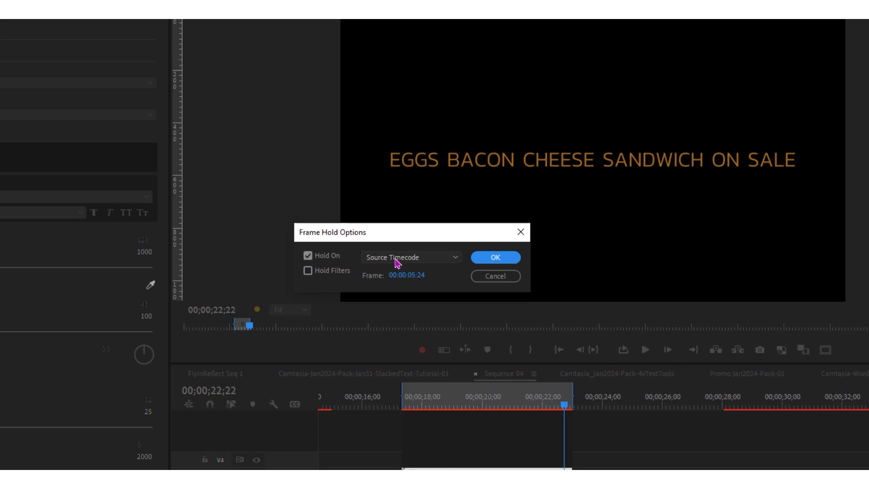
left_click(497, 259)
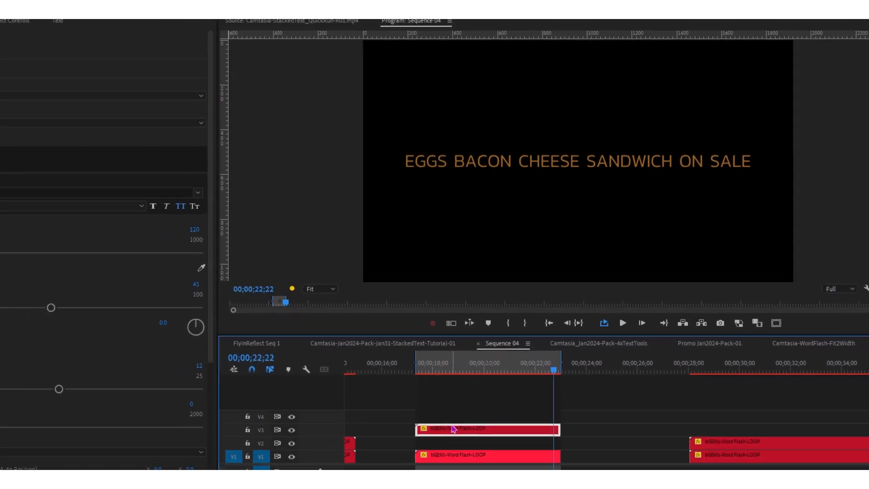
Shift the following clips to make room, place the held copy on V1 directly after the original, and extend the Out point to 00;00;28;20.
left_click_drag(454, 429, 588, 395)
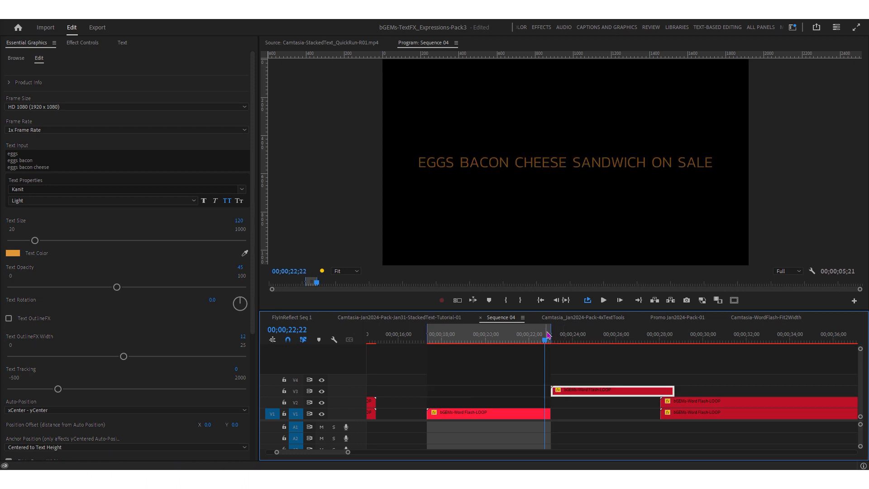
left_click_drag(551, 333, 610, 332)
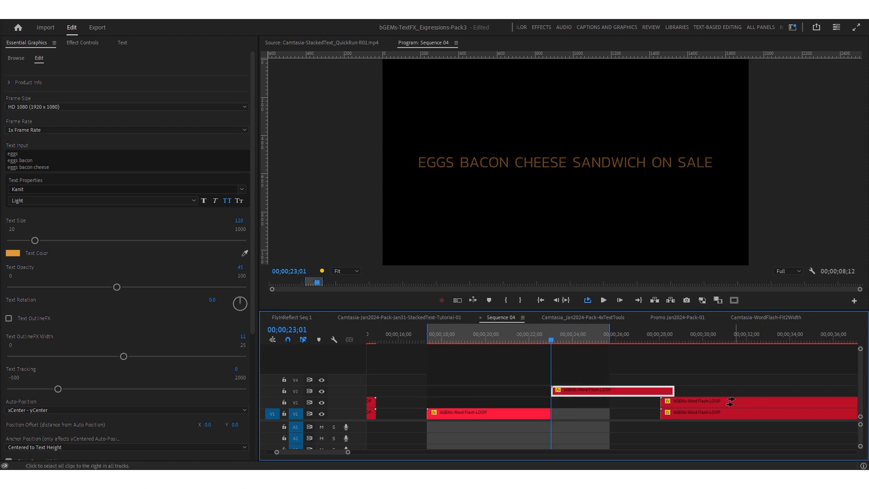
left_click_drag(733, 404, 815, 406)
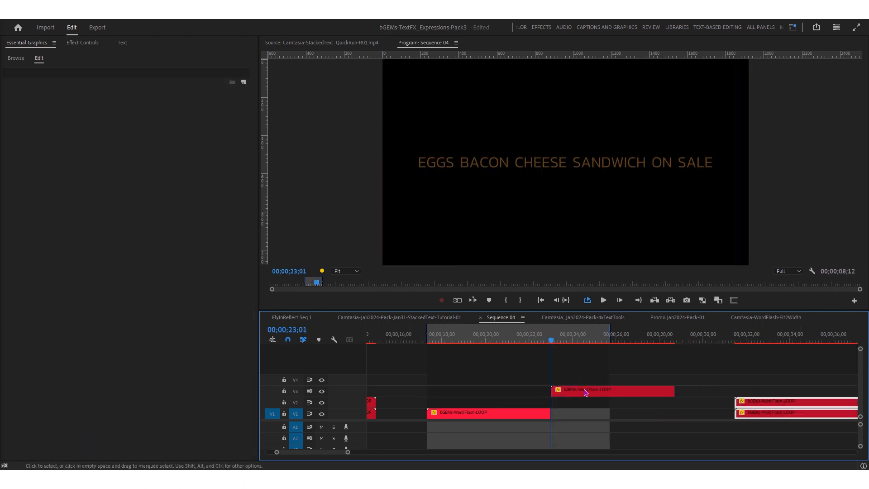
left_click_drag(587, 392, 592, 413)
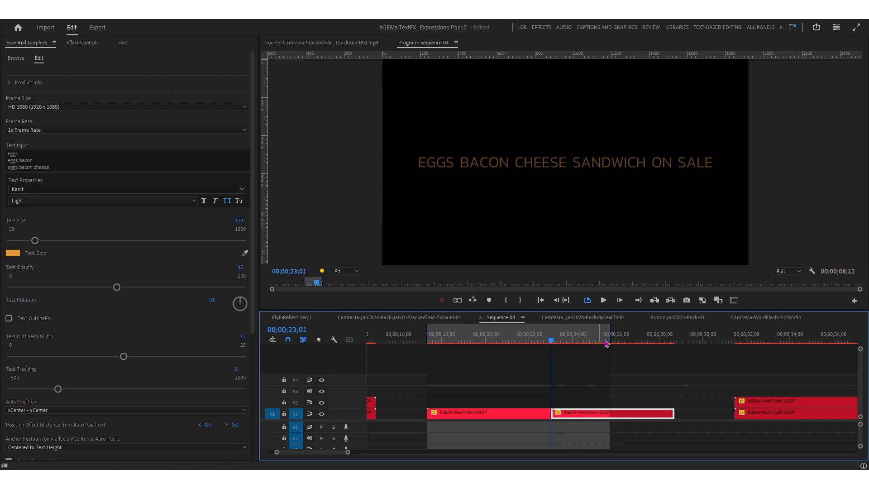
left_click_drag(610, 334, 675, 341)
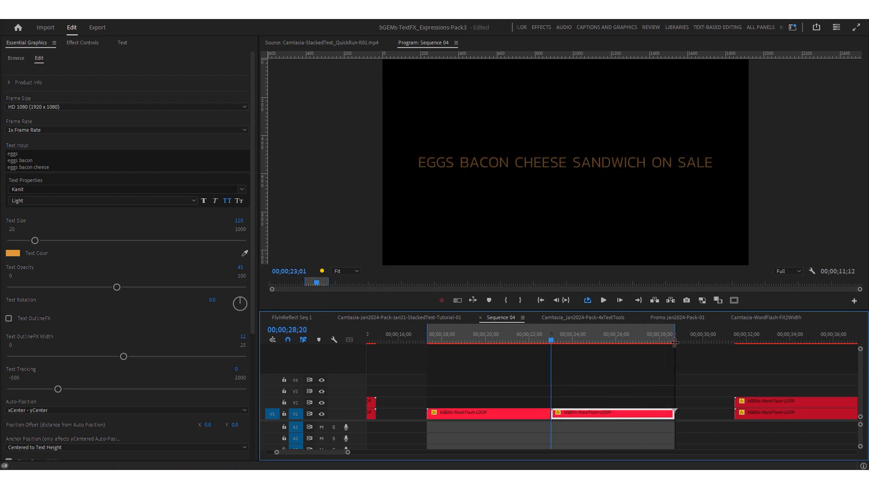
Play the sequence across the cut between the original V1 clip and the held clip to check the transition.
left_click(534, 339)
key("space")
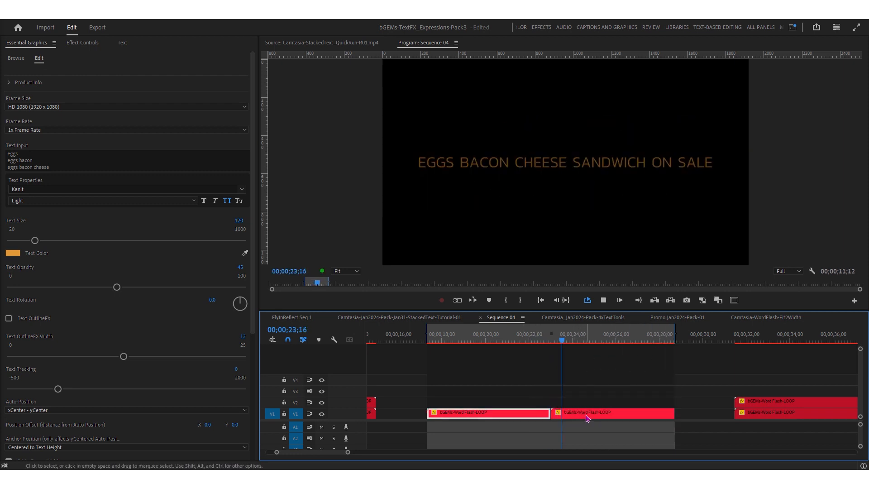
key("space")
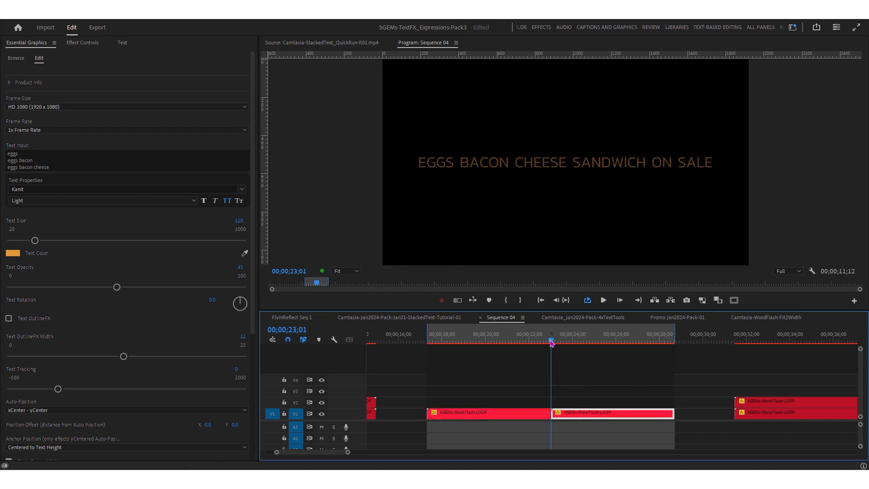
Trim the end of the original V1 clip back to 00;00;22;26 and move the held clip against it to close the gap.
key("Left")
key("Left")
key("Left")
key("Left")
key("Left")
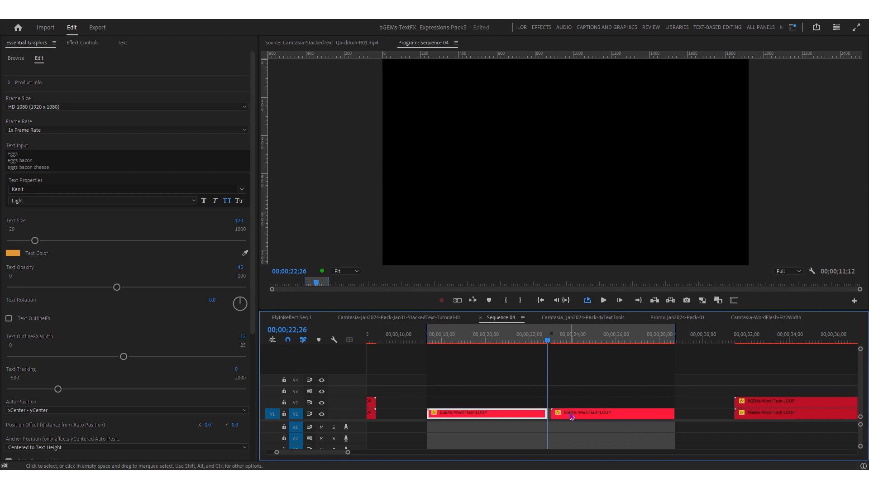
left_click(564, 414)
left_click_drag(565, 415, 561, 415)
Play the sequence from 00;00;22;11 through the adjusted cut to check that the final phrase holds continuously.
left_click(537, 334)
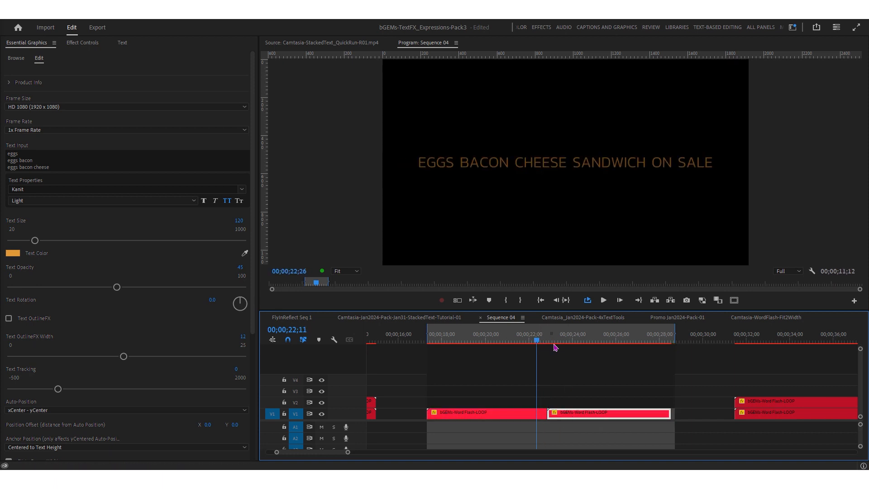
key("space")
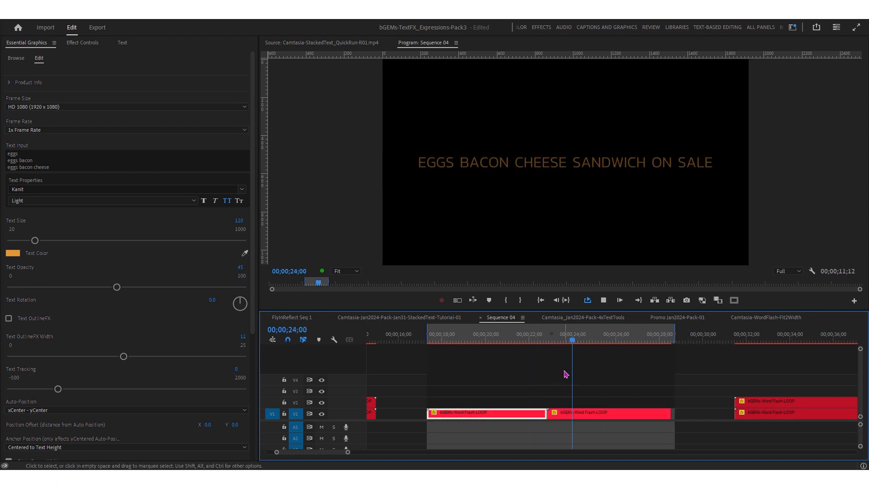
key("space")
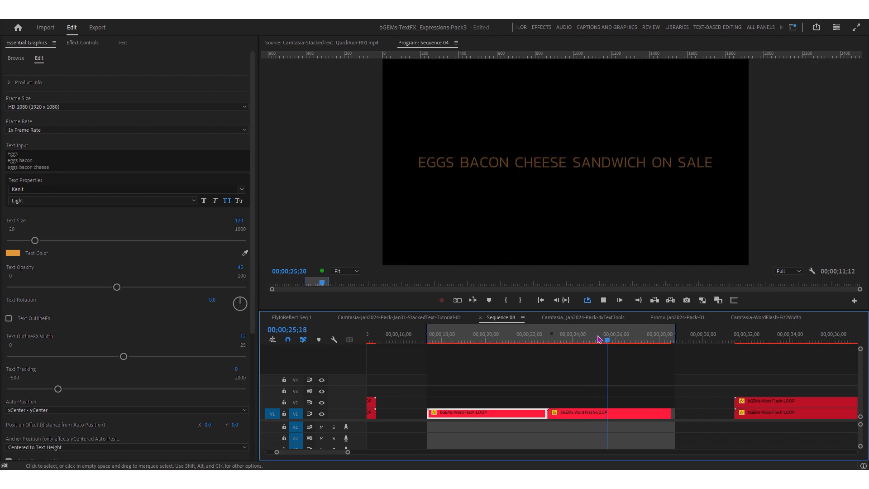